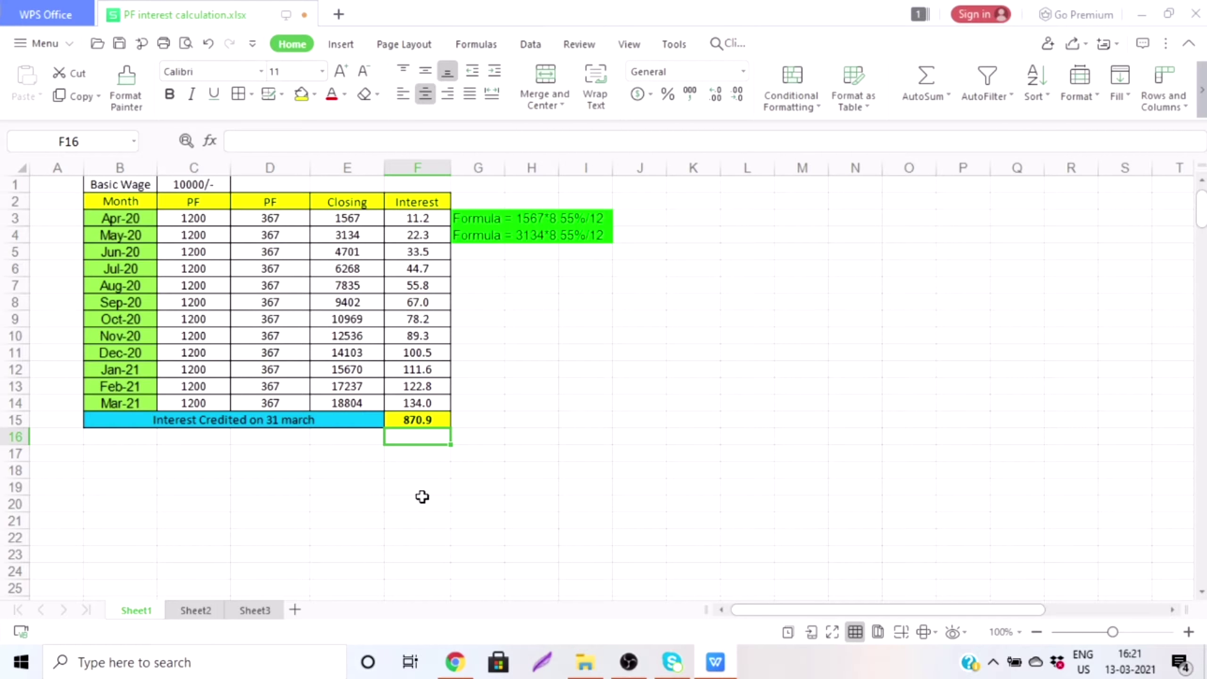
click(507, 418)
click(395, 502)
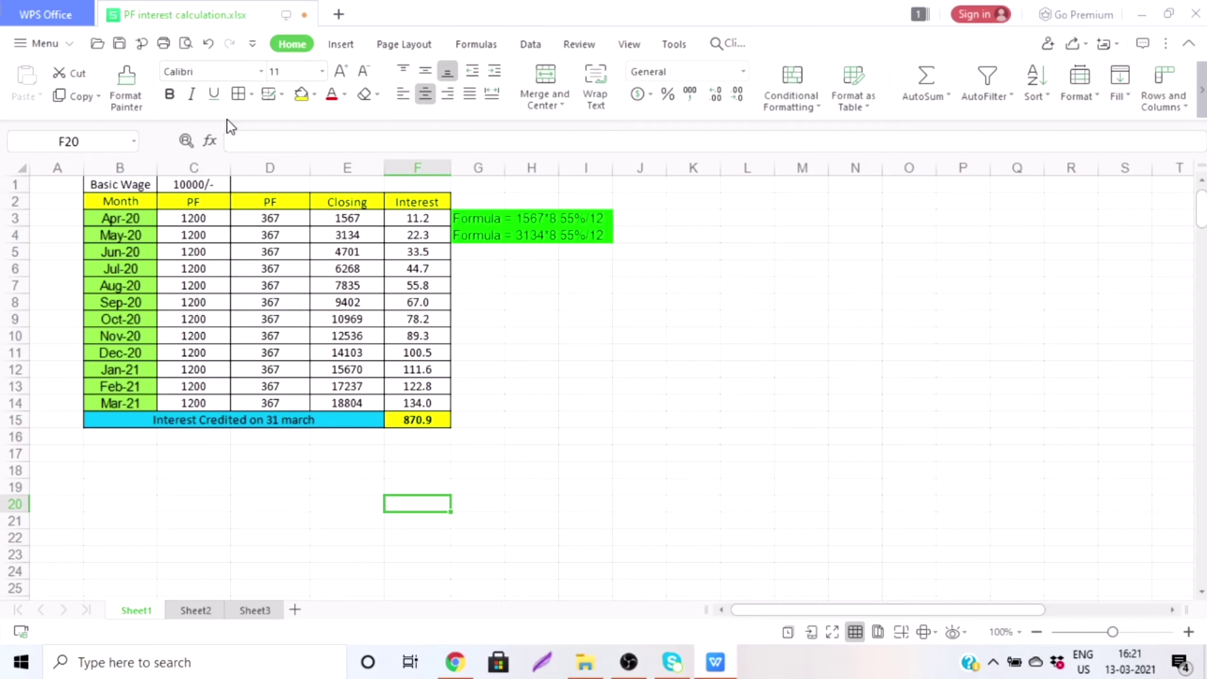
click(182, 221)
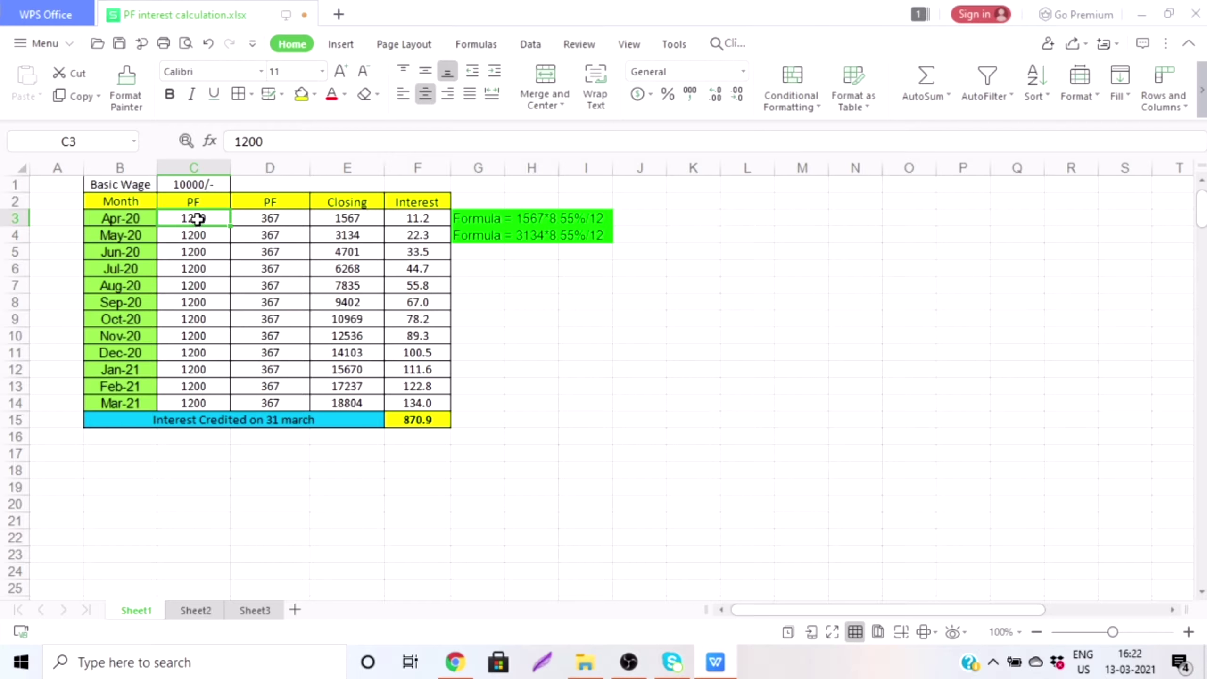
click(275, 218)
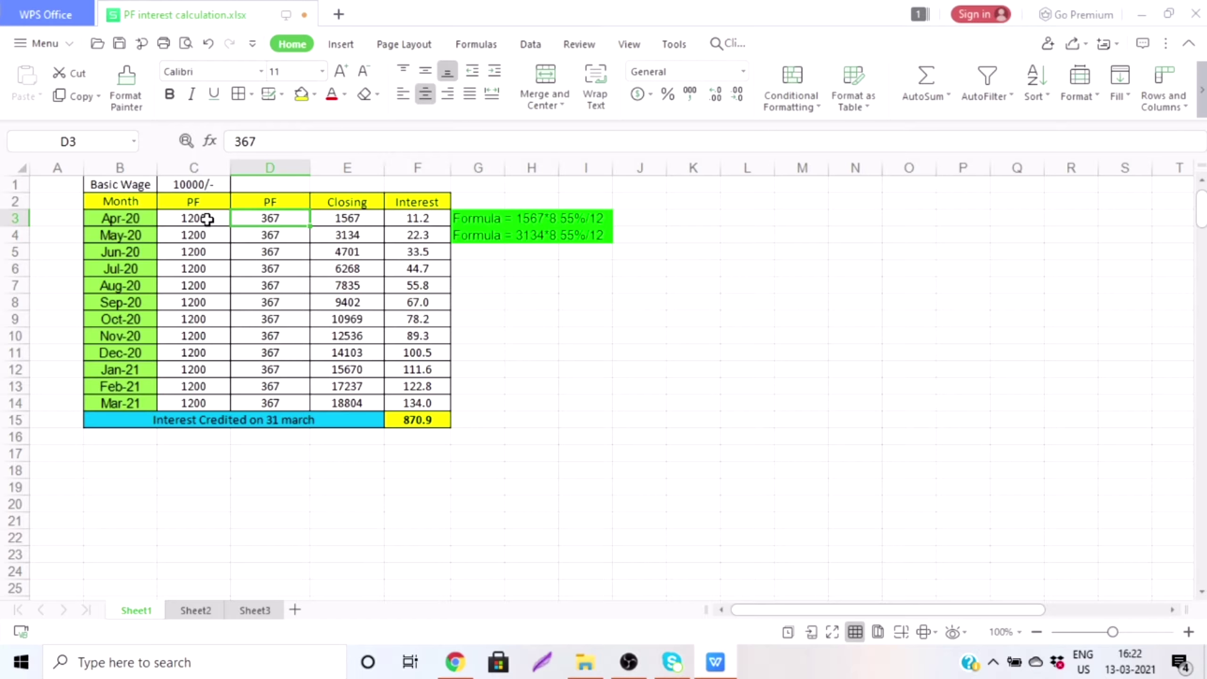
double_click(206, 219)
click(269, 220)
click(357, 220)
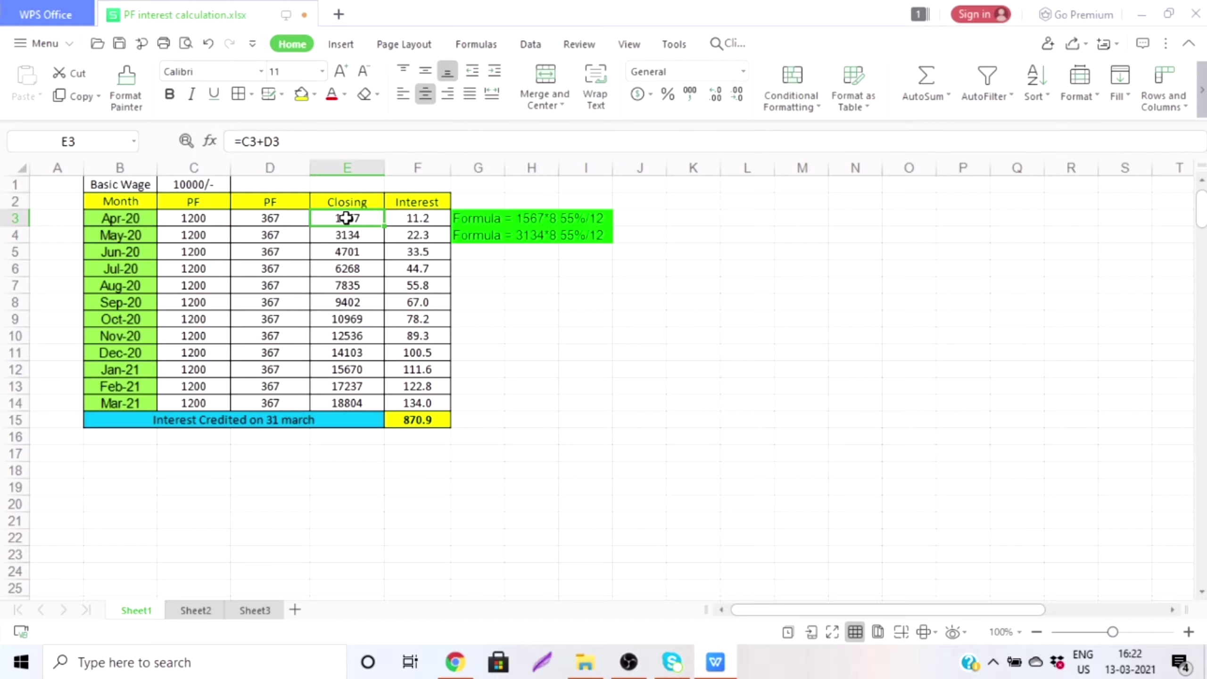
click(408, 218)
double_click(408, 218)
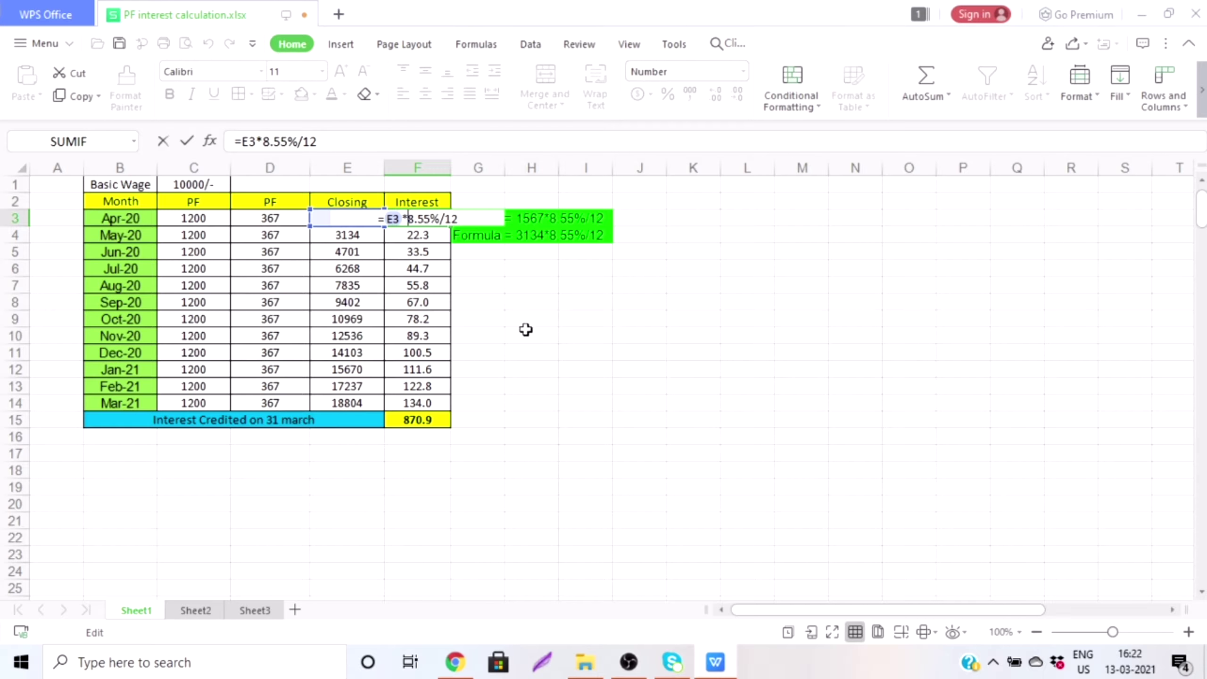
drag(516, 333, 520, 466)
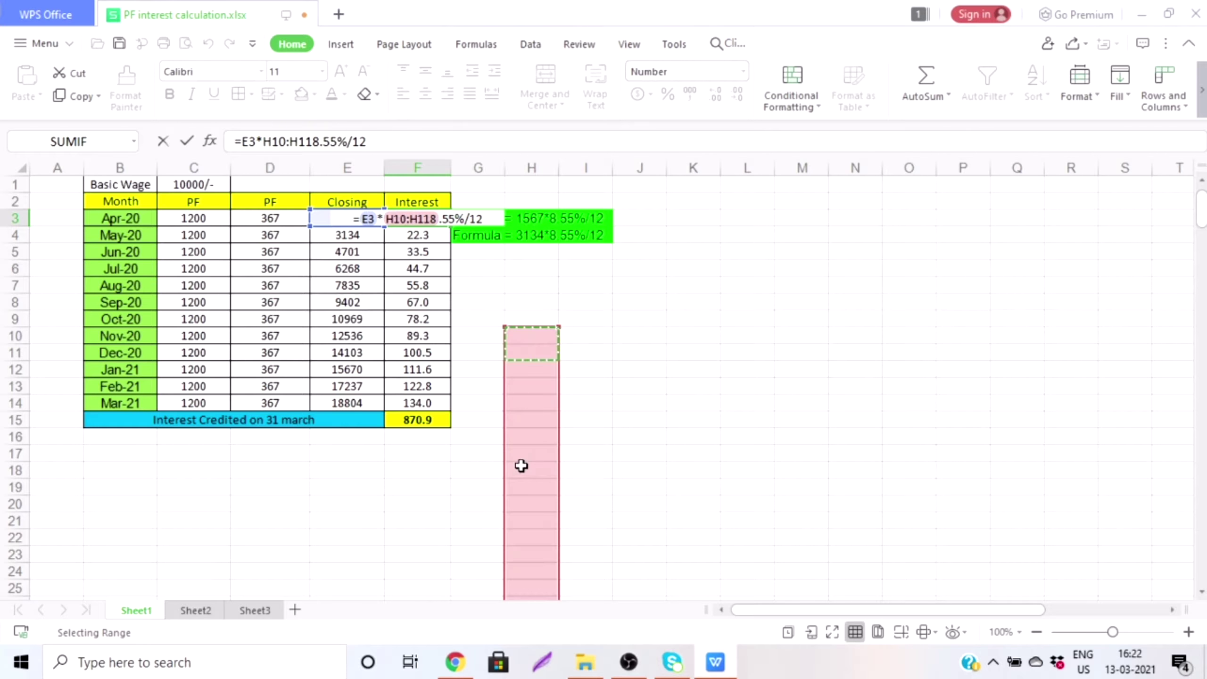
click(226, 556)
click(235, 547)
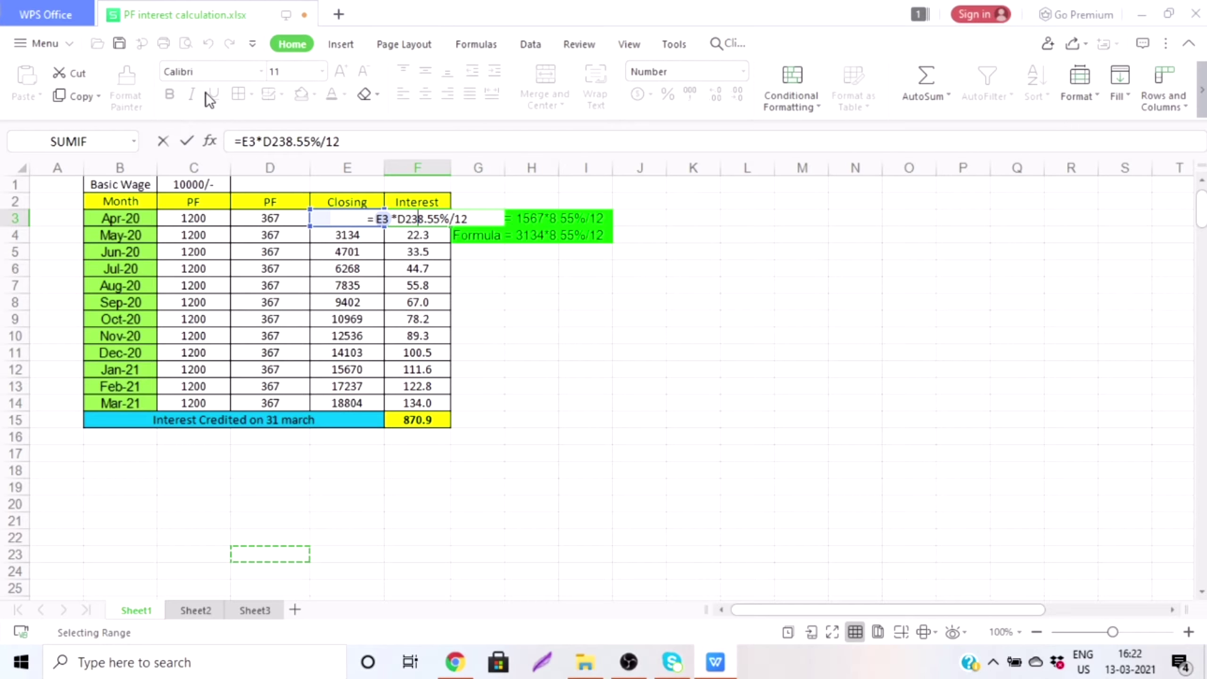
click(163, 141)
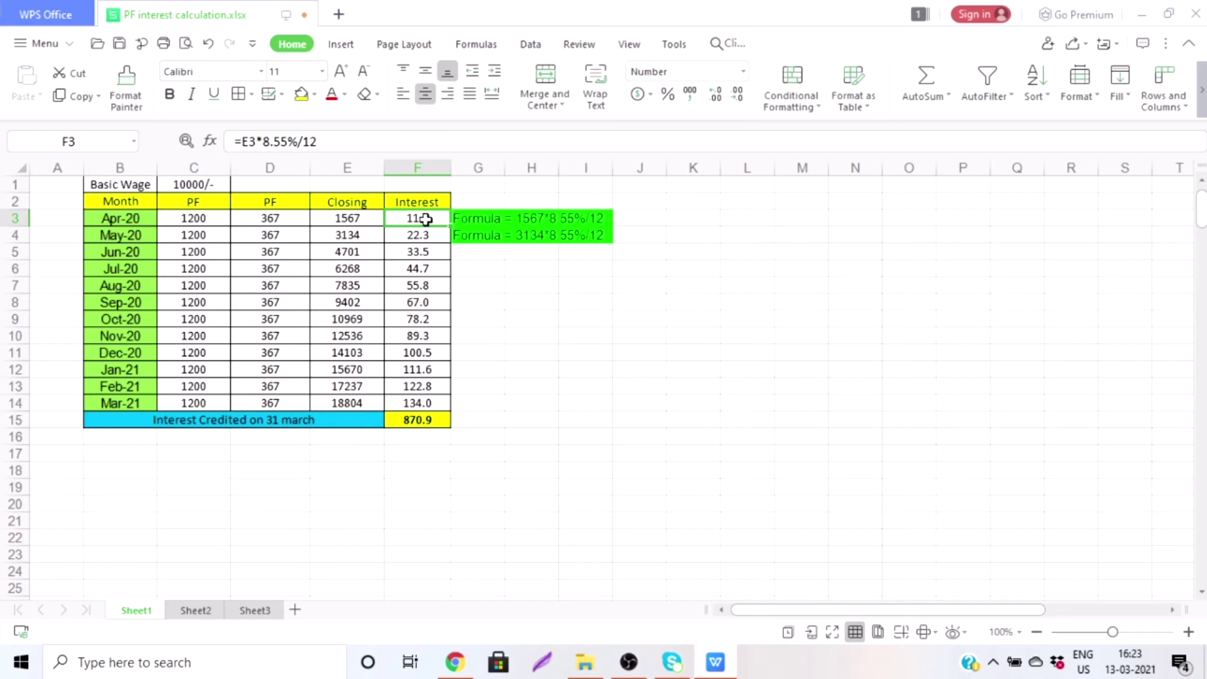
key(ctrl+Down)
key(Down)
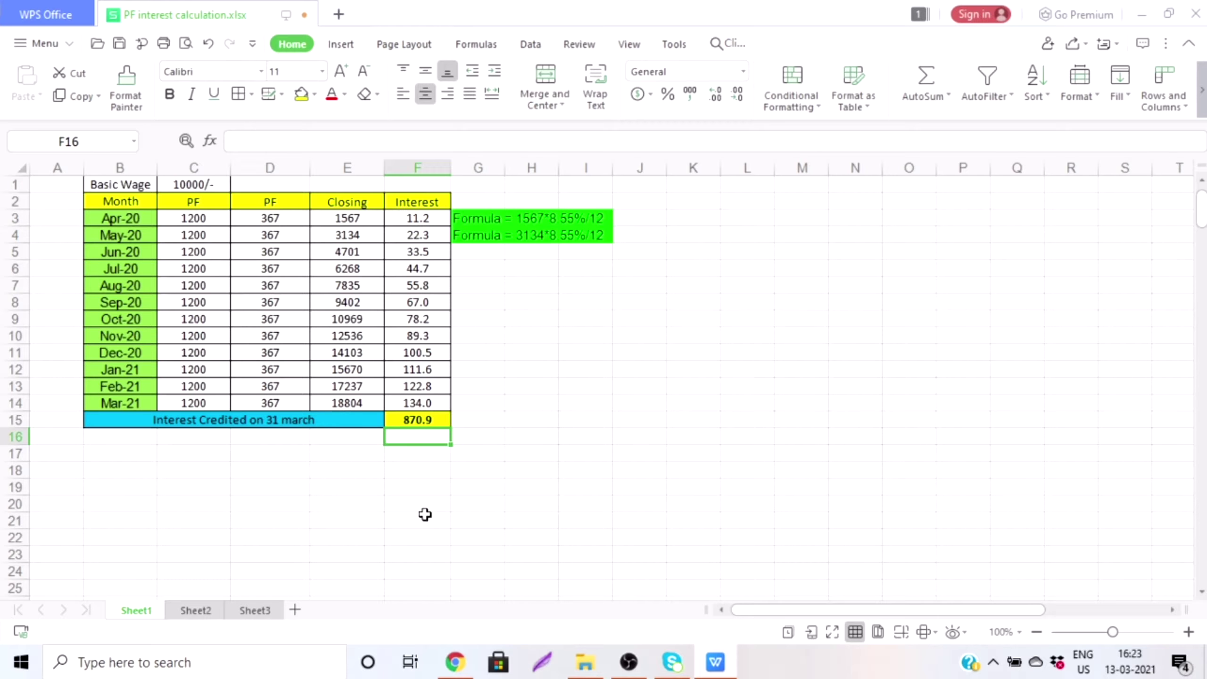
double_click(211, 234)
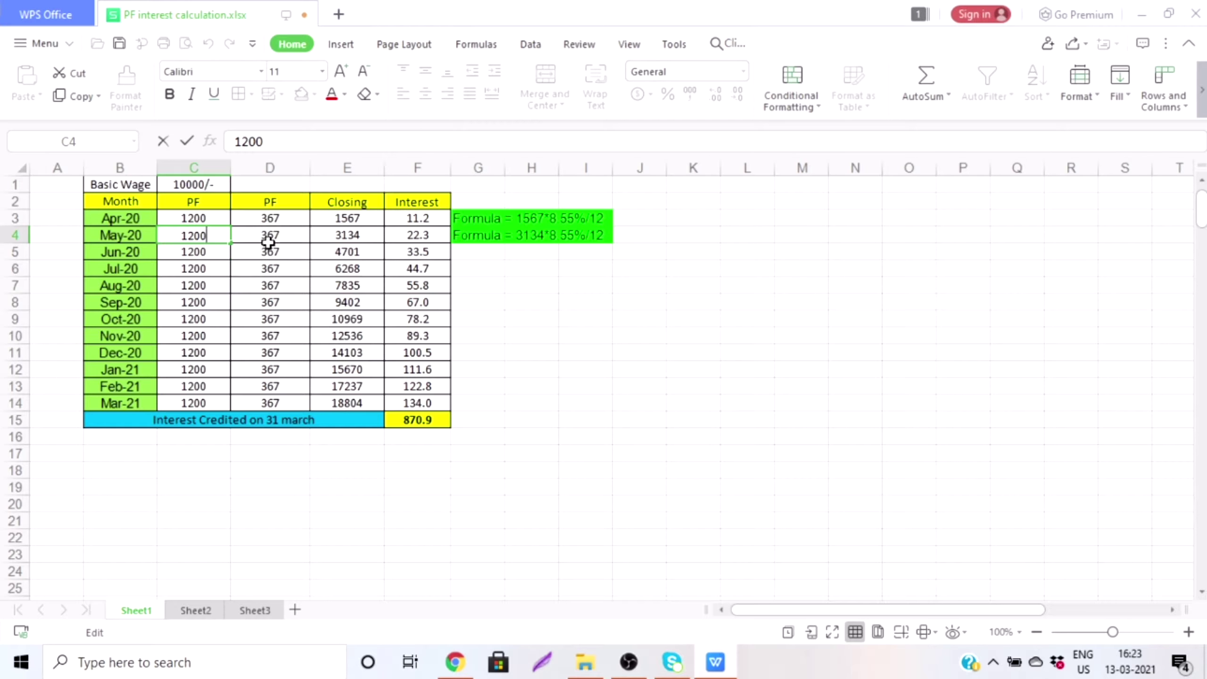
double_click(284, 236)
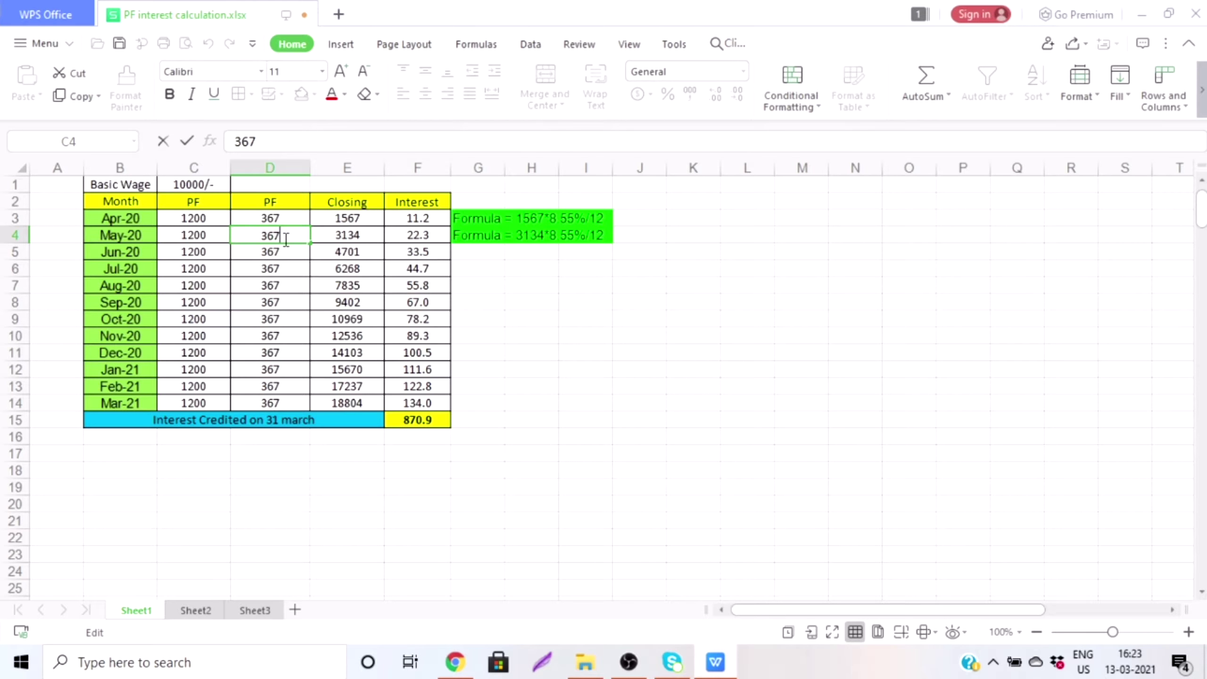
click(347, 236)
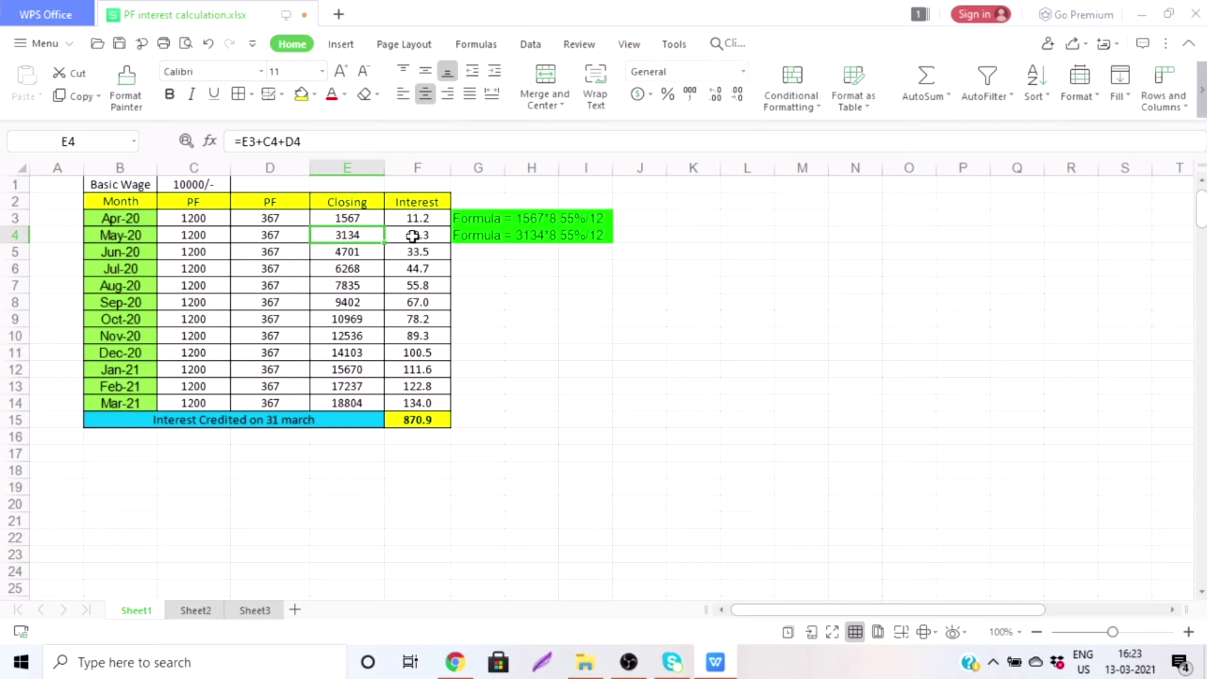
click(411, 238)
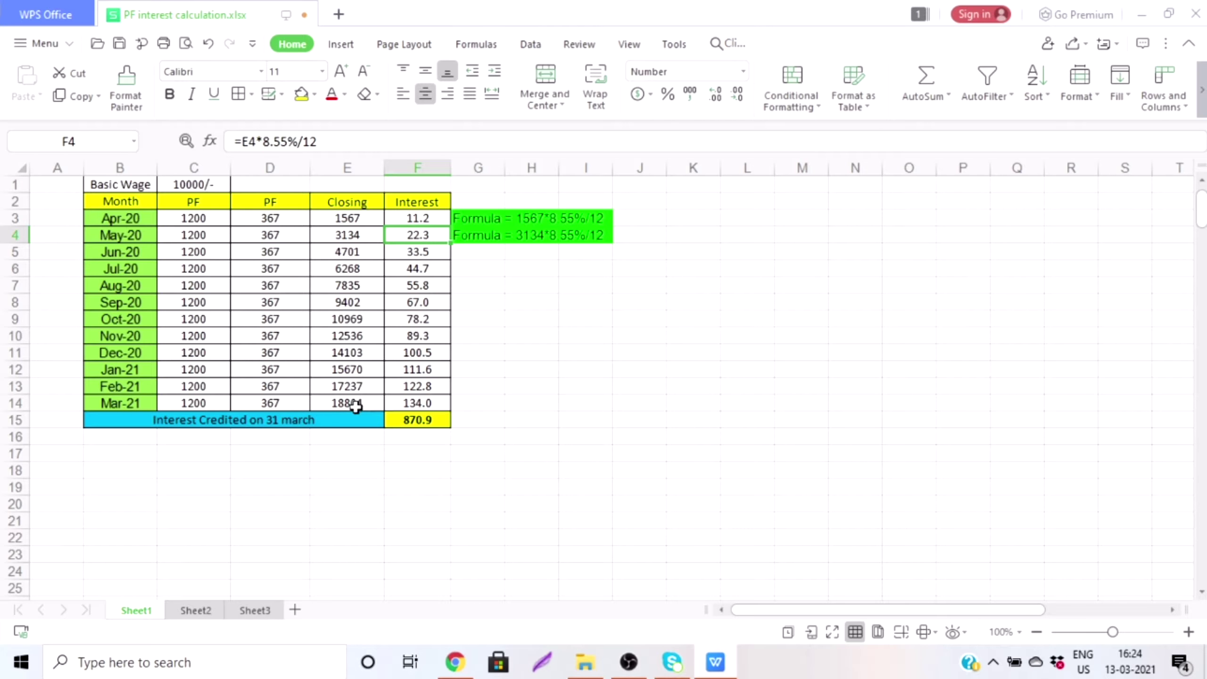
click(361, 404)
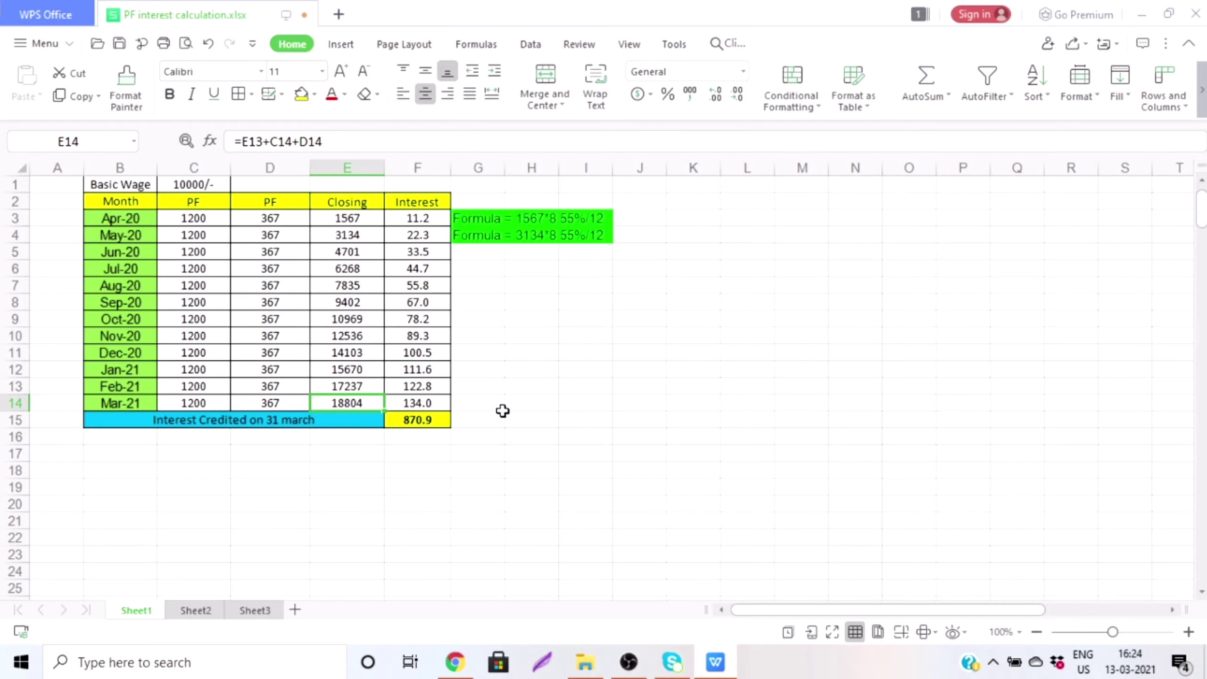
click(428, 423)
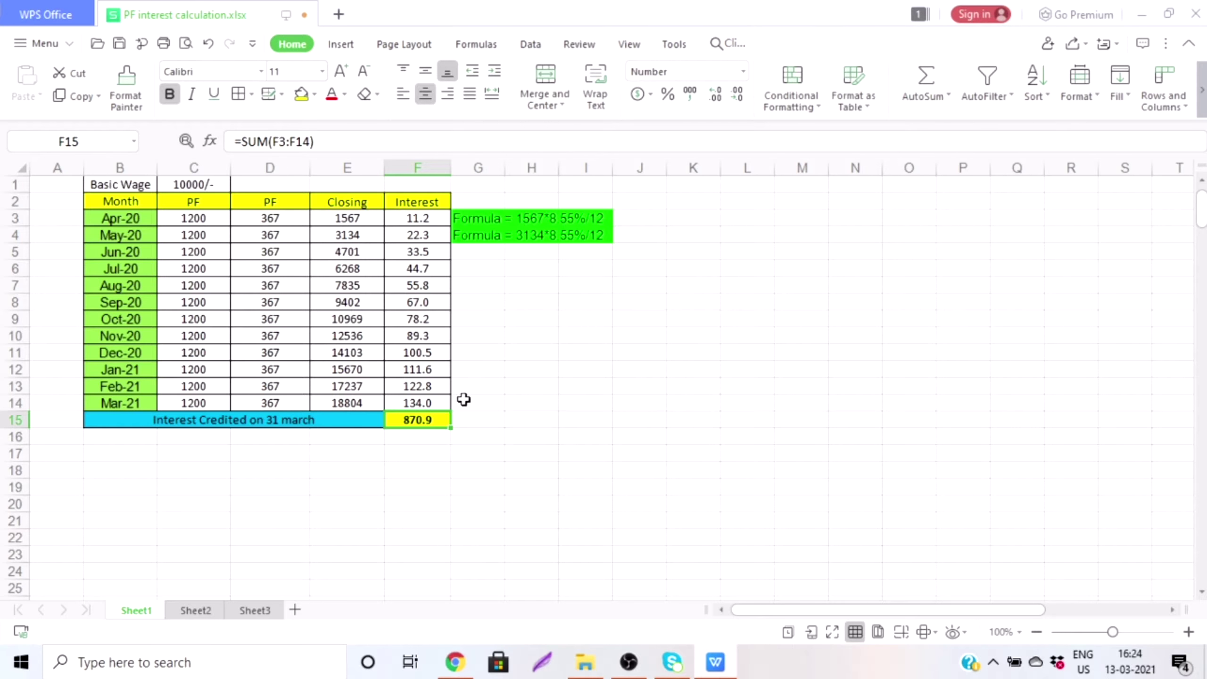
click(358, 403)
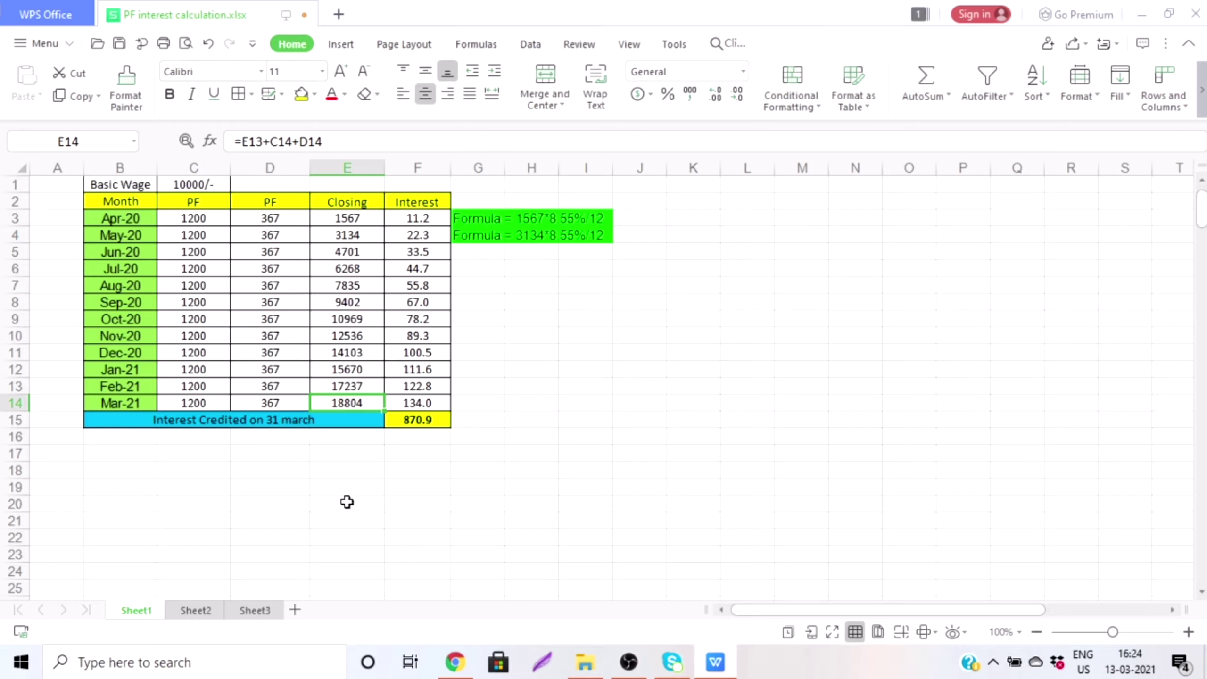
key(Right)
key(Down)
key(Down)
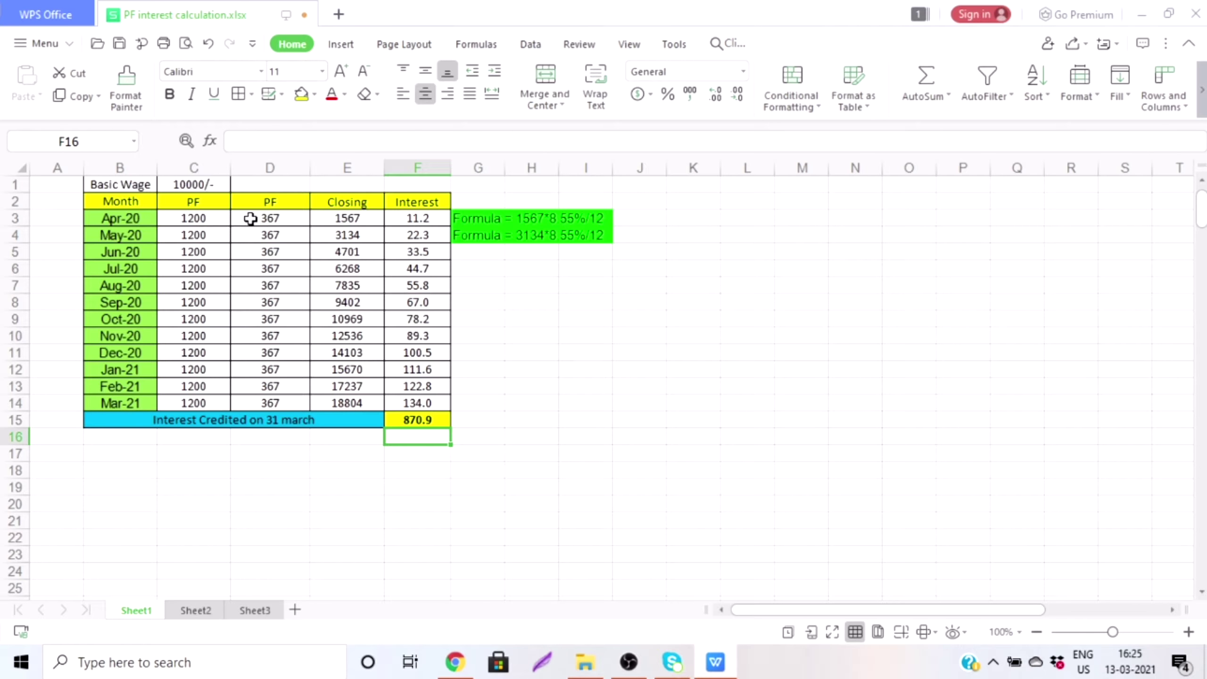
Step: Check the April and July PF contributions of 1200 and 367, then leave the cells
click(185, 222)
double_click(268, 219)
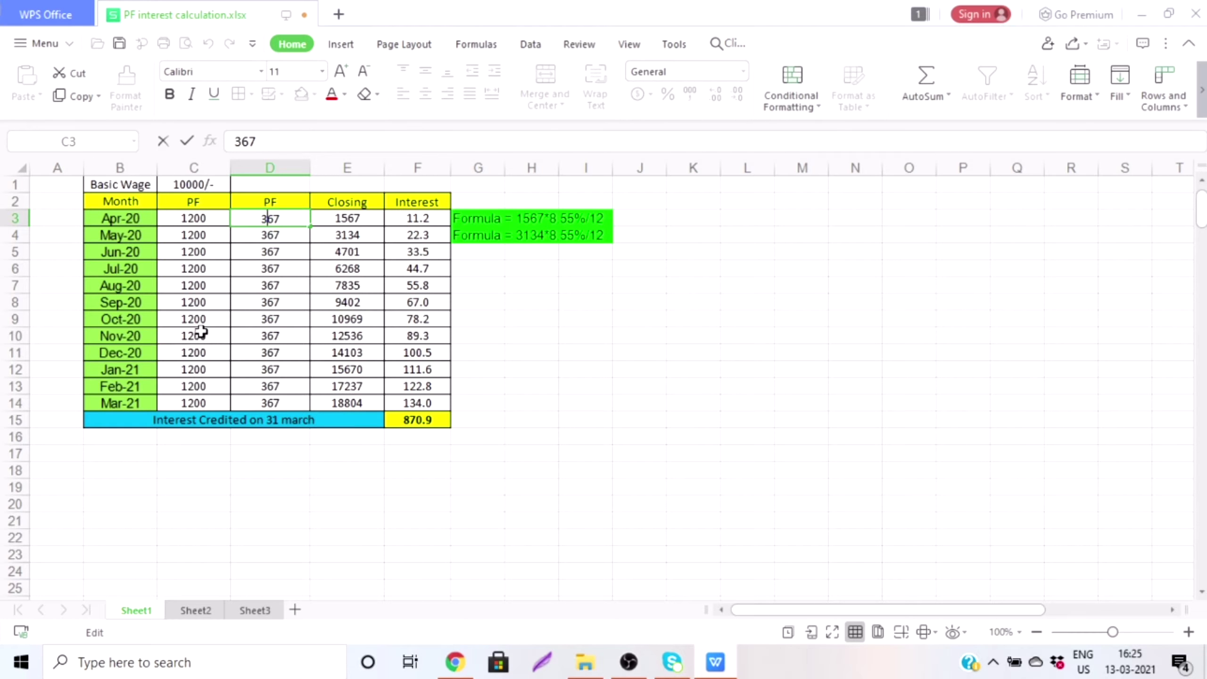
click(213, 269)
click(264, 270)
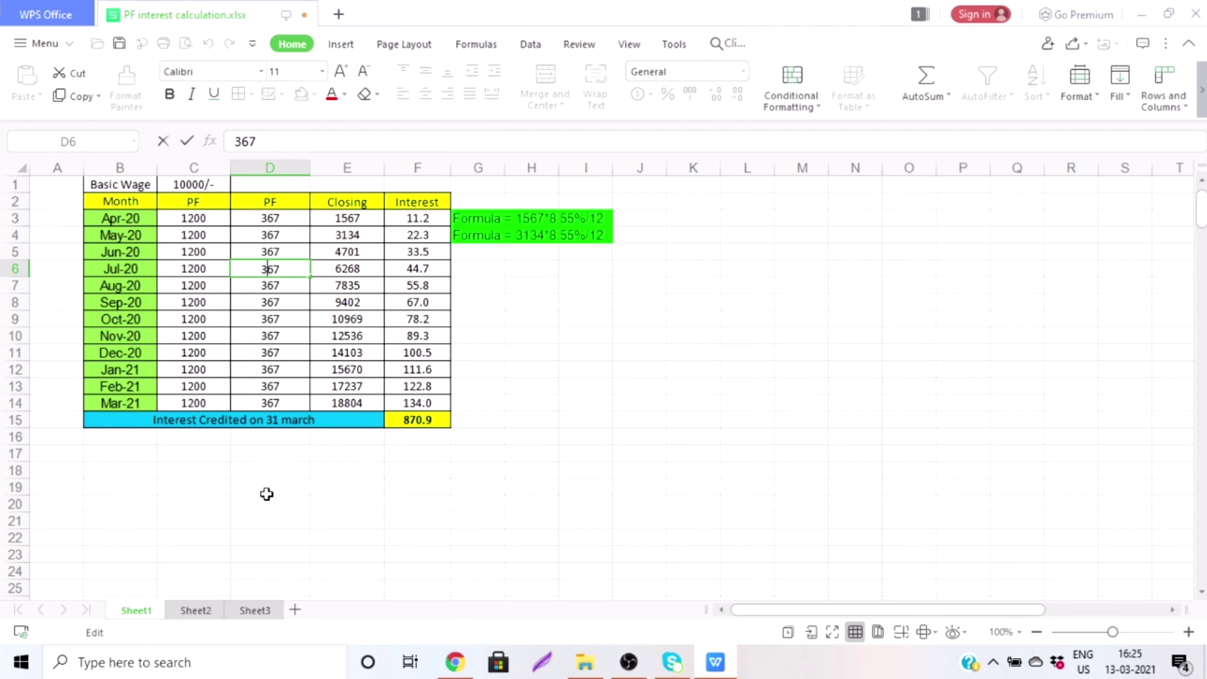
click(409, 469)
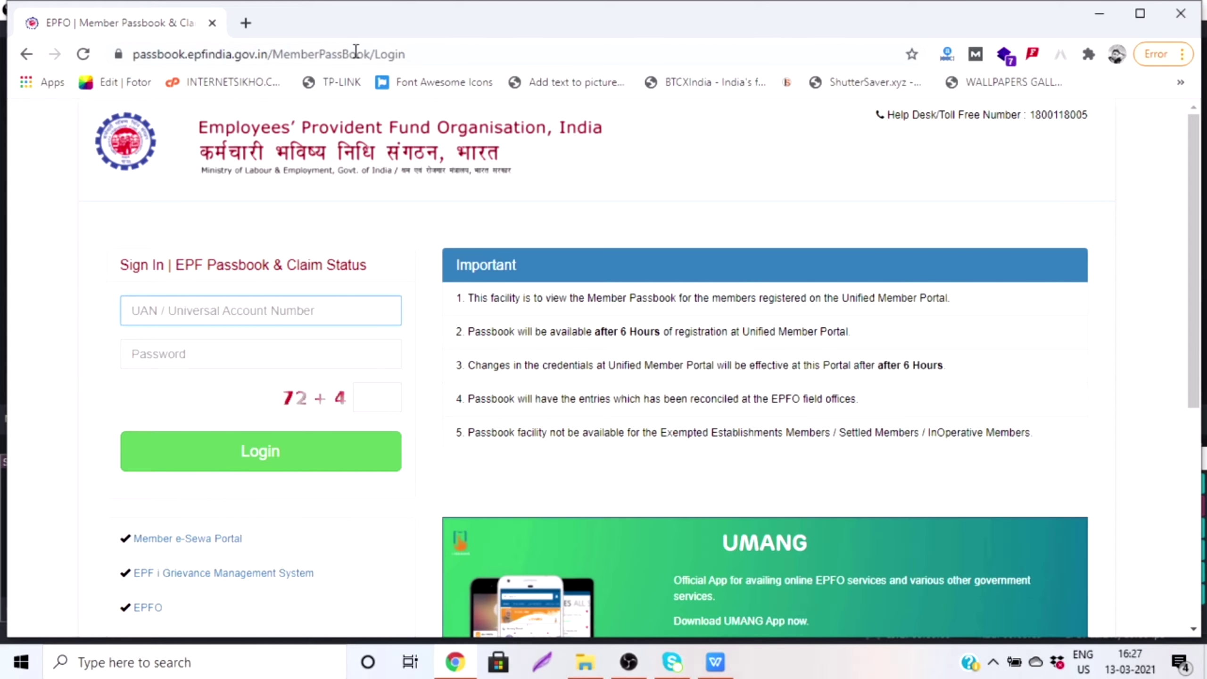
Step: Enter the UAN and the account password on the passbook sign-in page
click(655, 149)
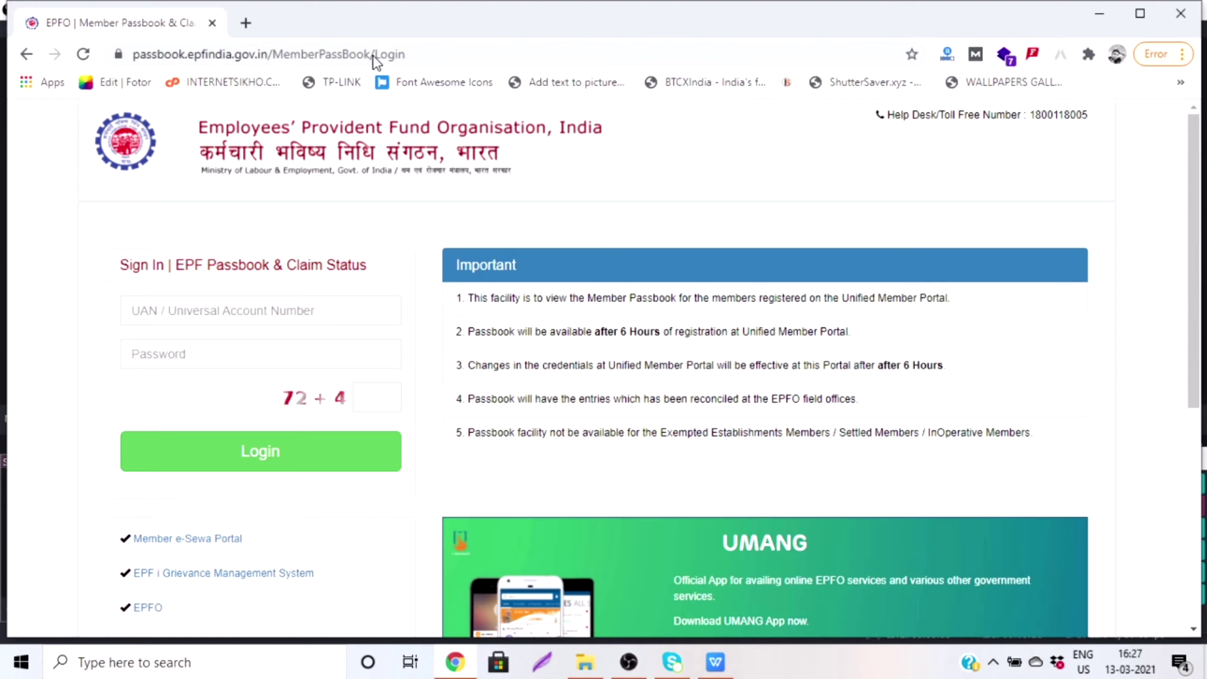
click(373, 54)
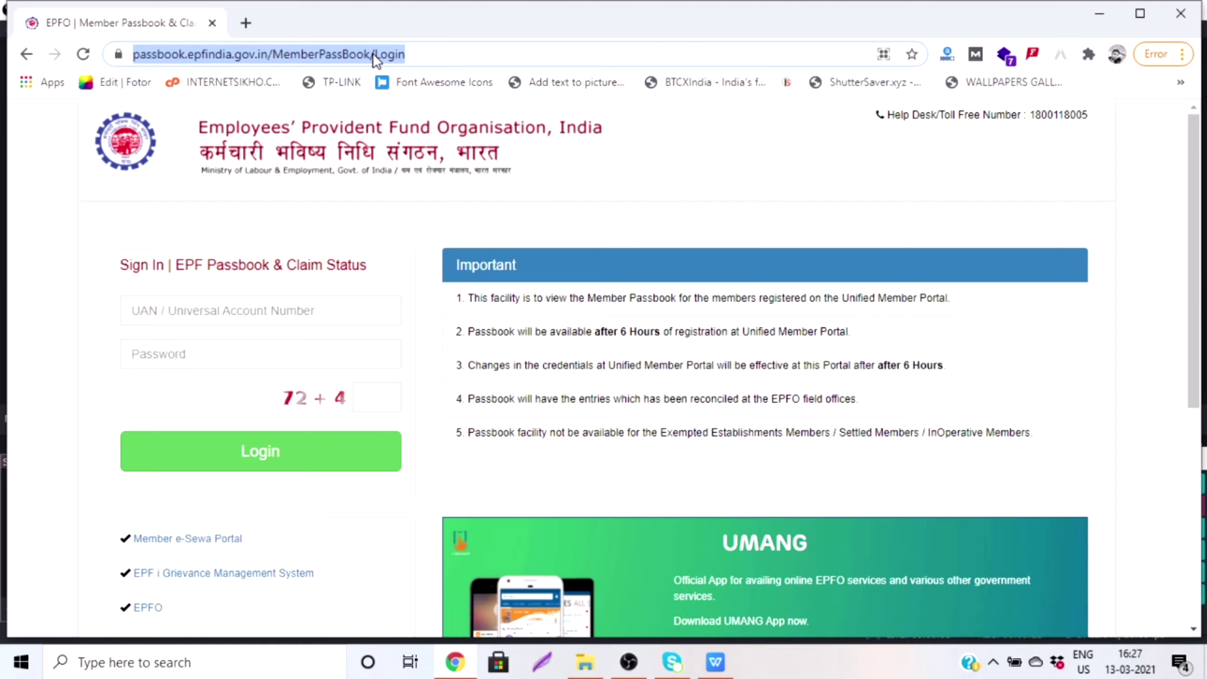
click(81, 236)
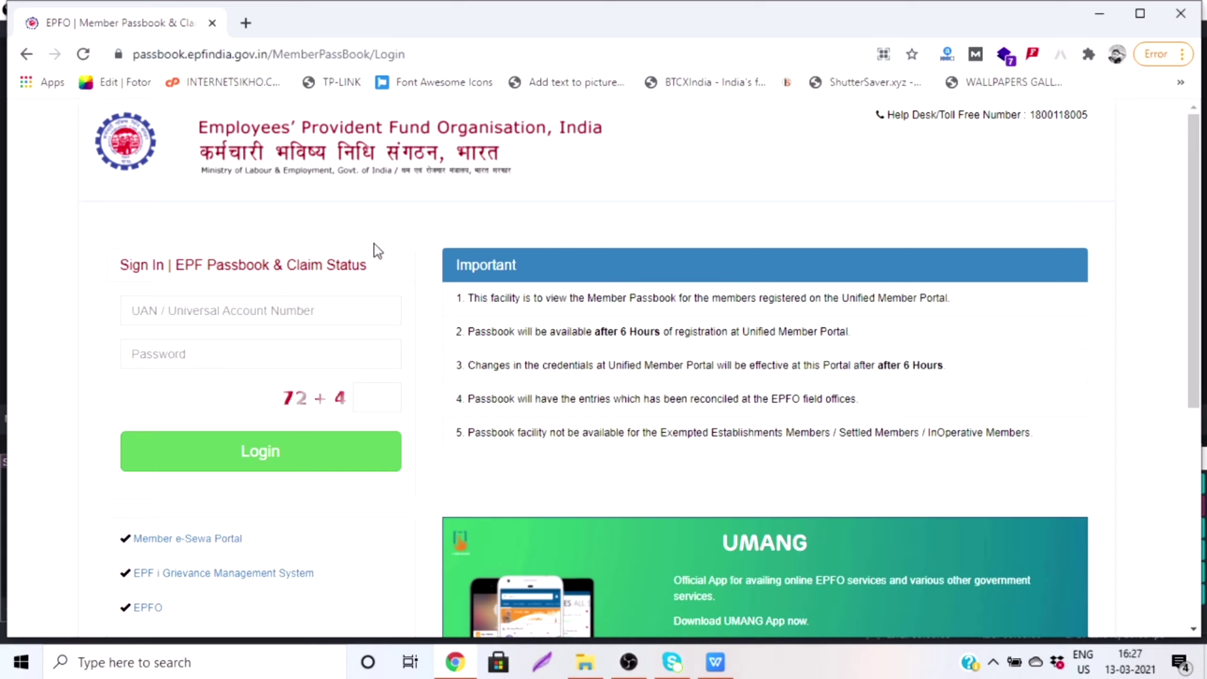
click(247, 309)
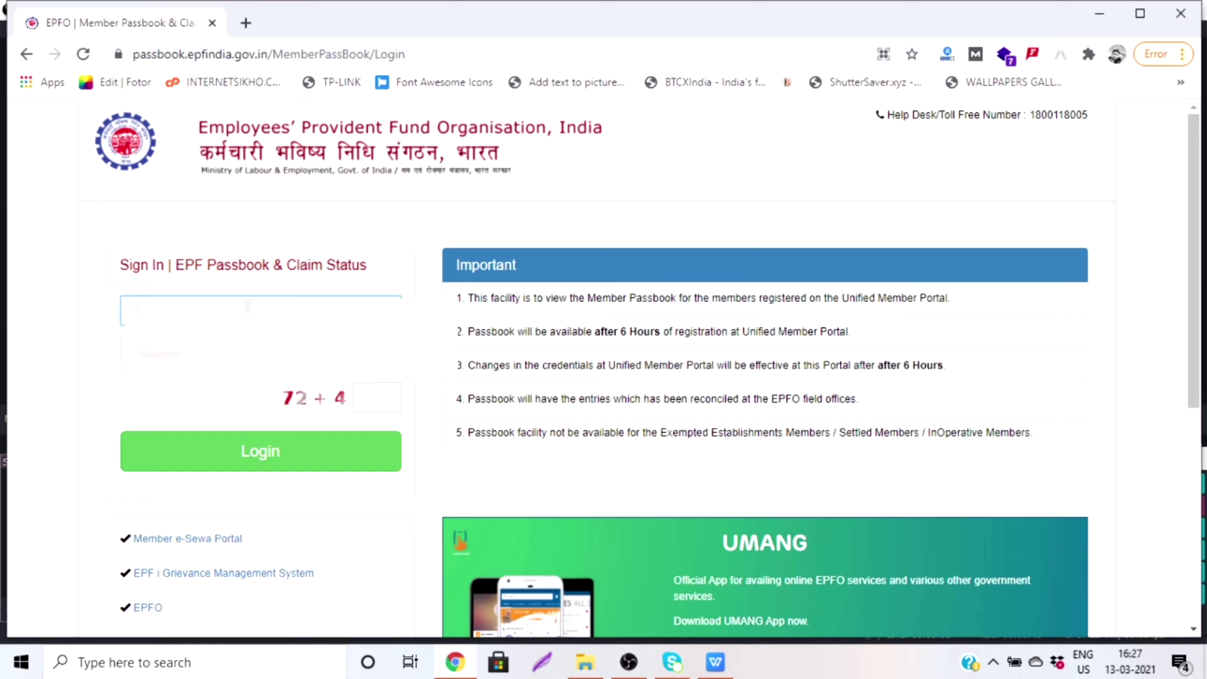
key(Tab)
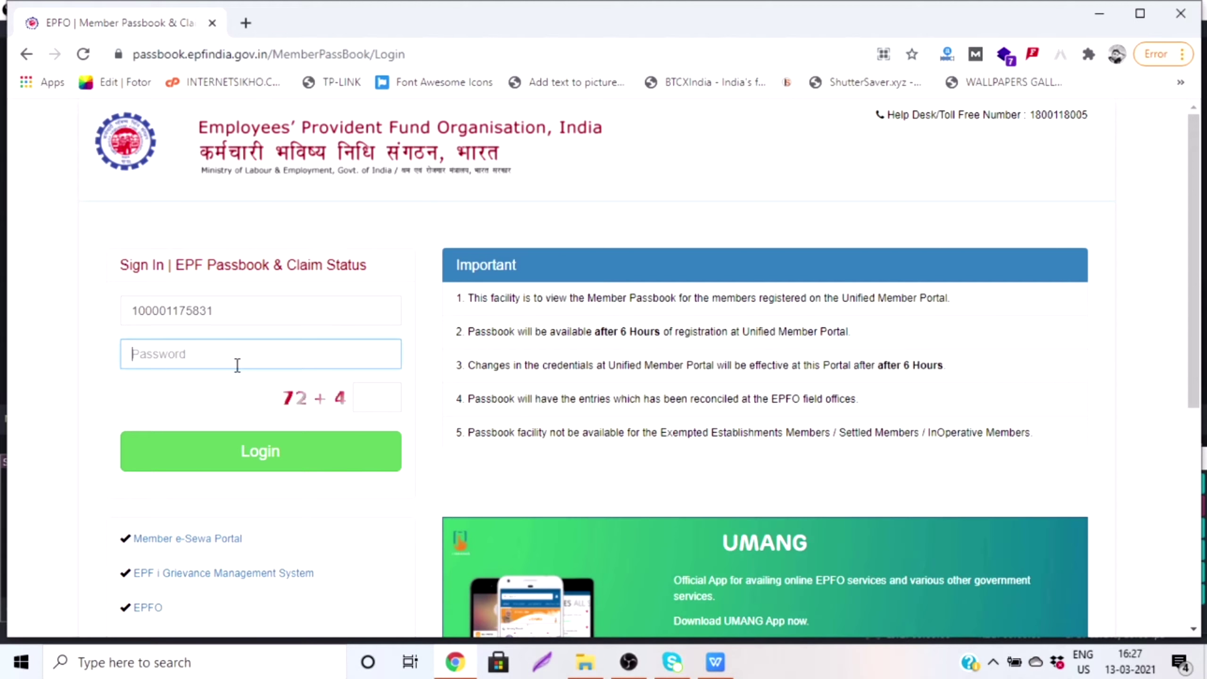
Step: Answer the captcha, correcting it from 76 to 41, and log in
click(378, 395)
text(76)
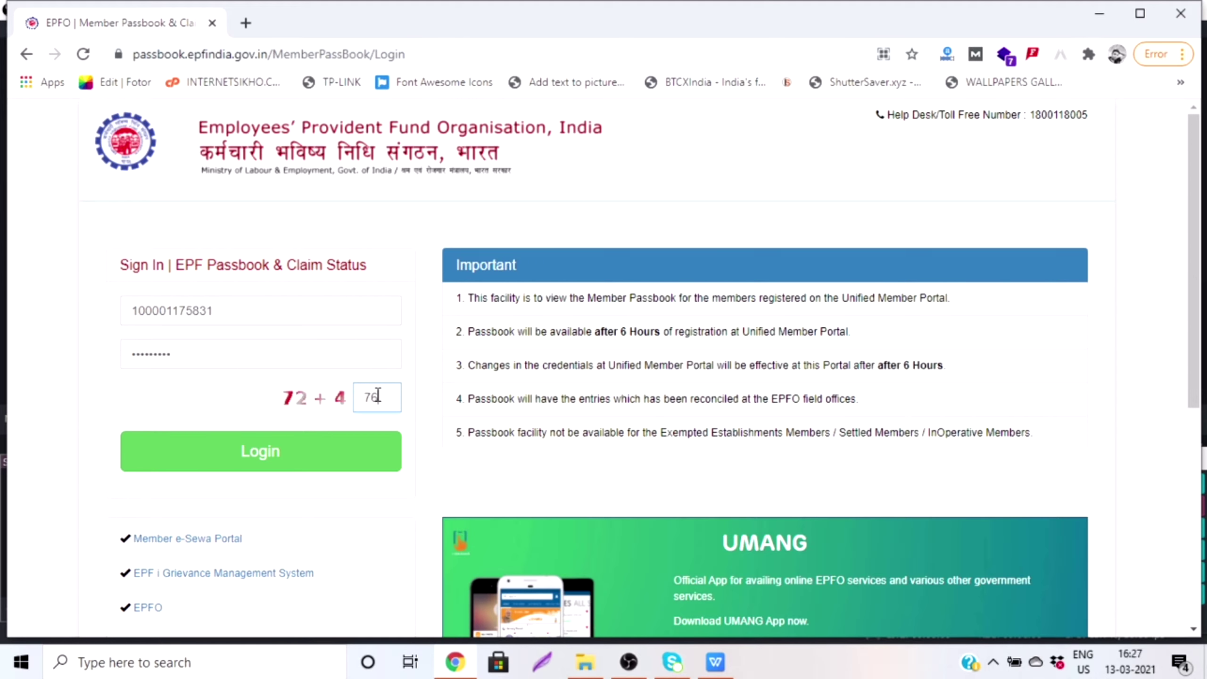
click(275, 458)
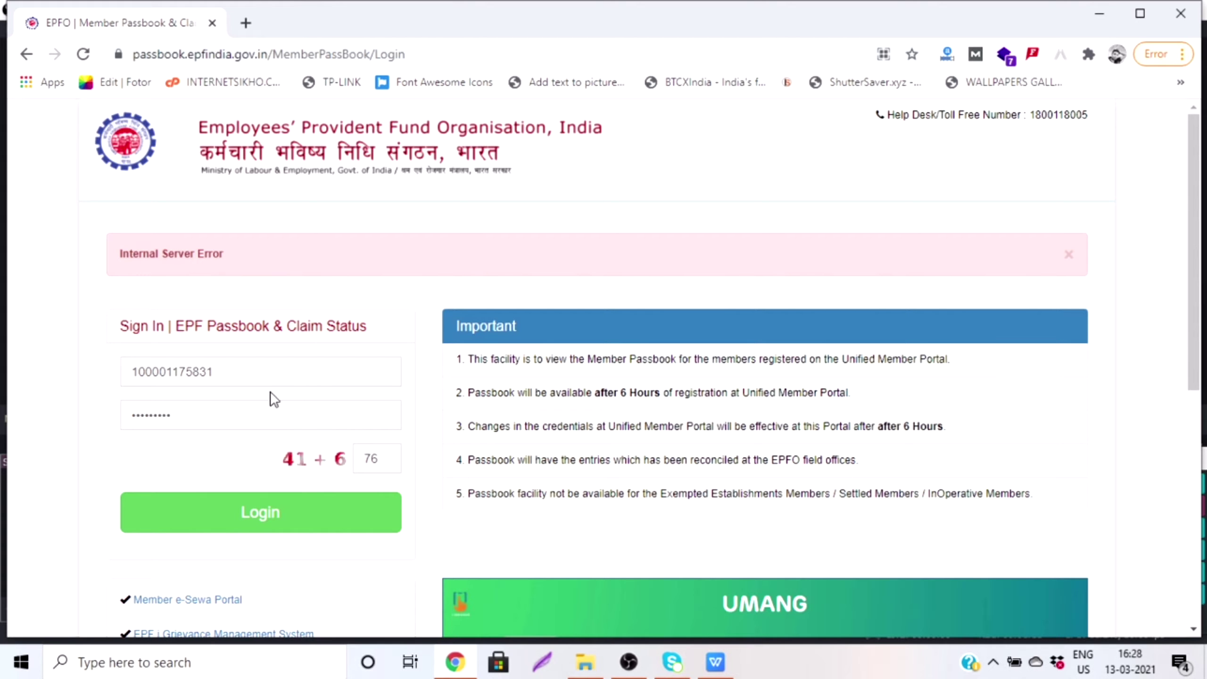
click(286, 510)
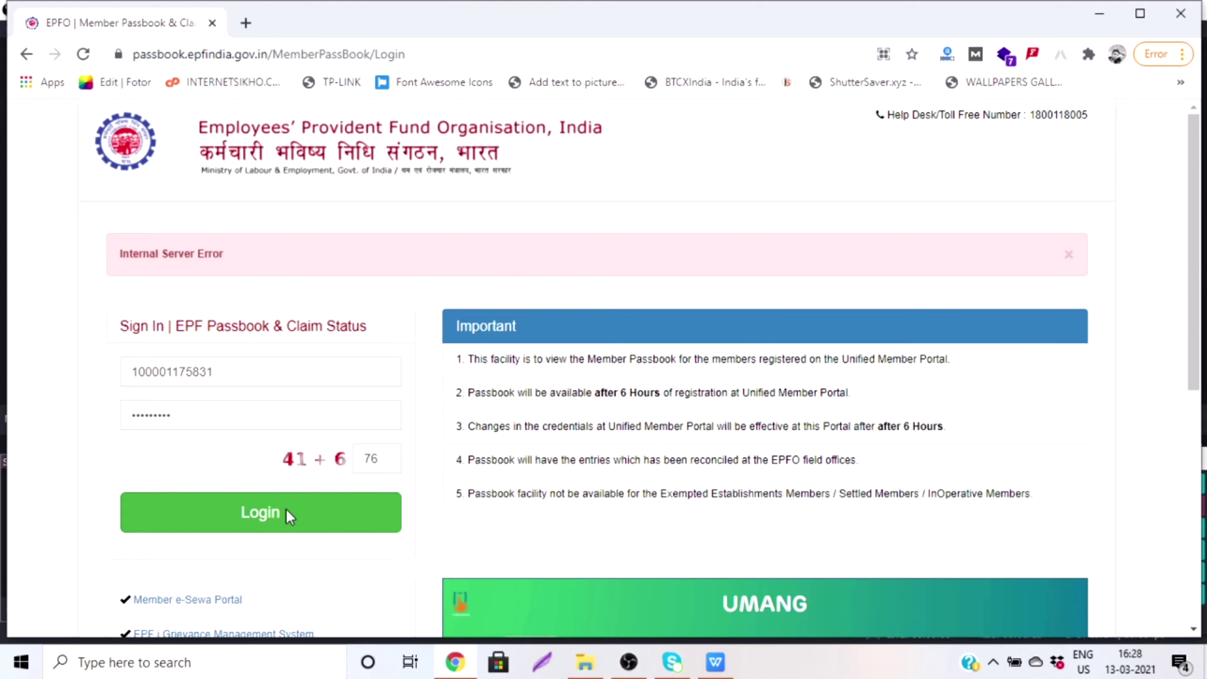
click(387, 462)
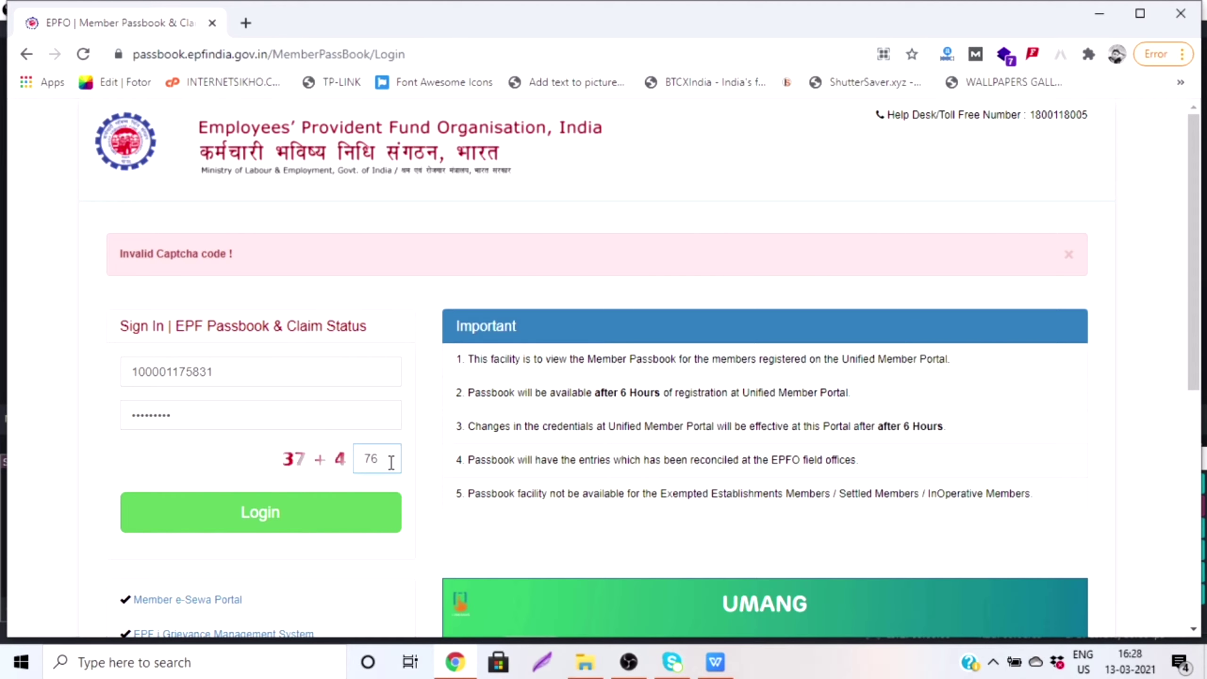
key(BackSpace)
key(BackSpace)
text(37)
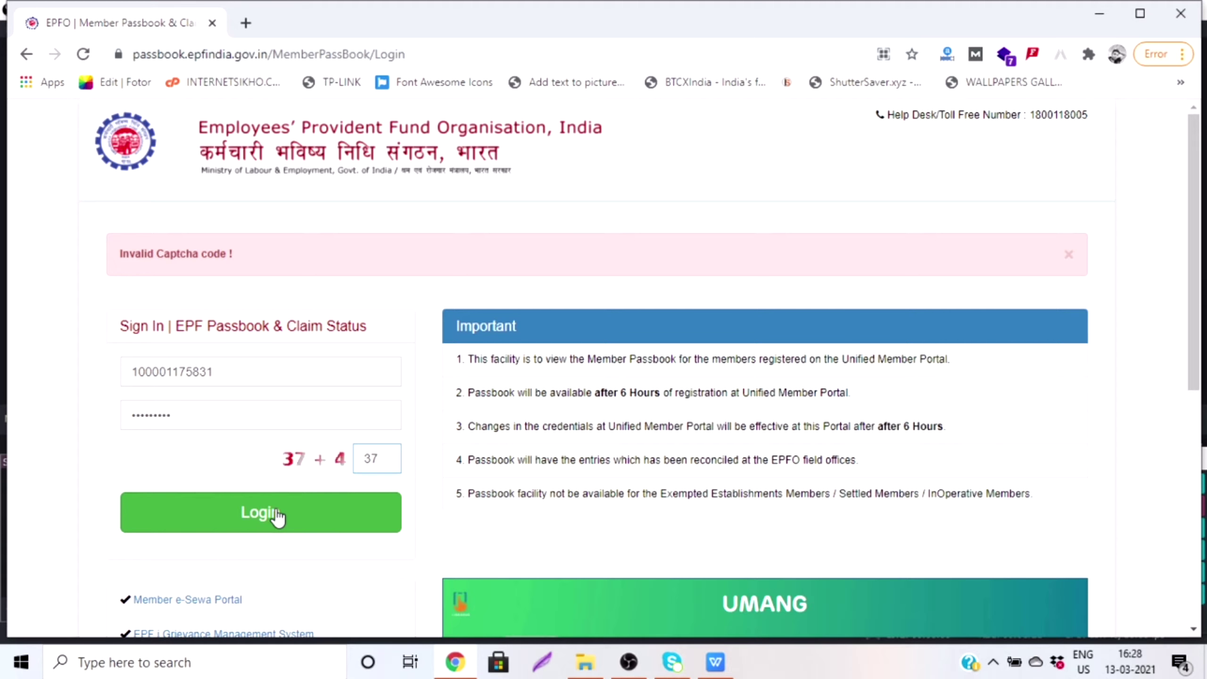
key(BackSpace)
key(BackSpace)
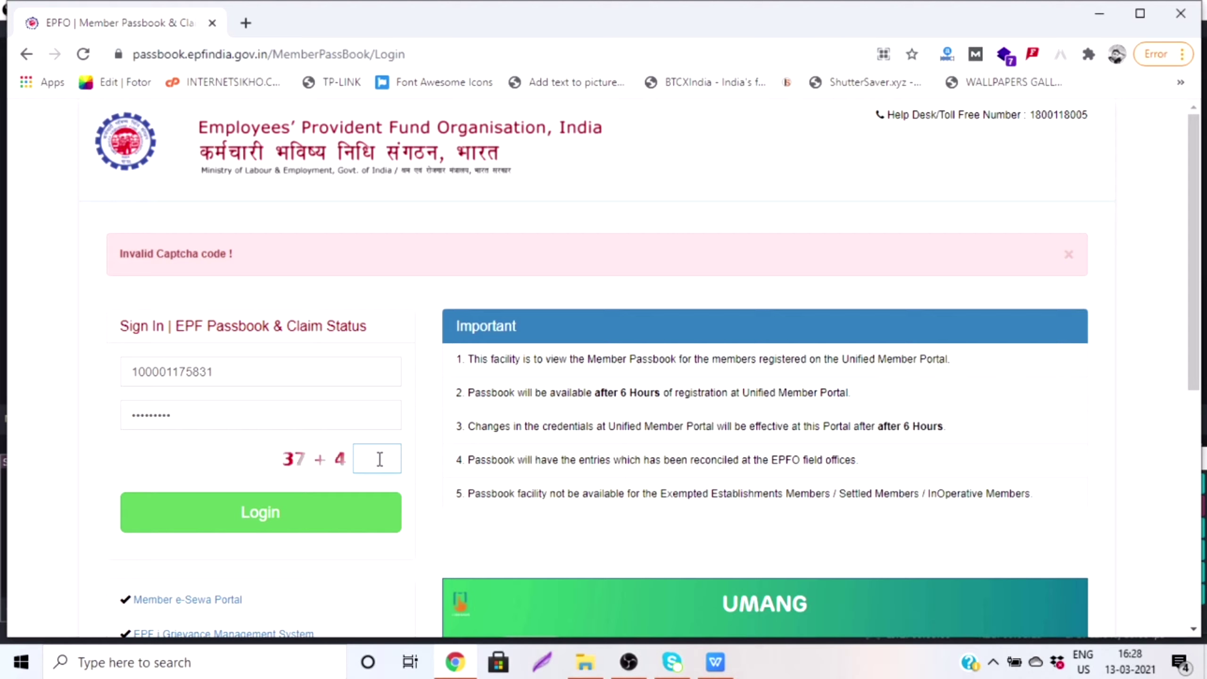
text(41)
click(205, 522)
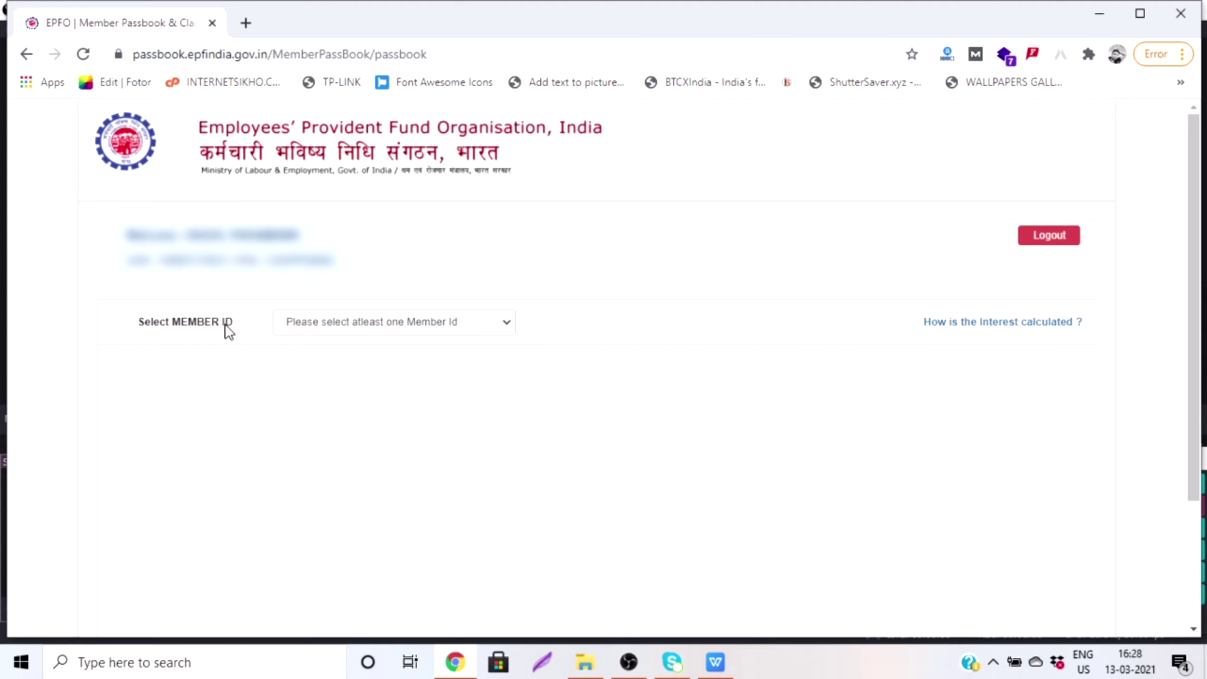
Step: Select the only member ID and view the full old passbook with its EE, ER and total balances
click(507, 323)
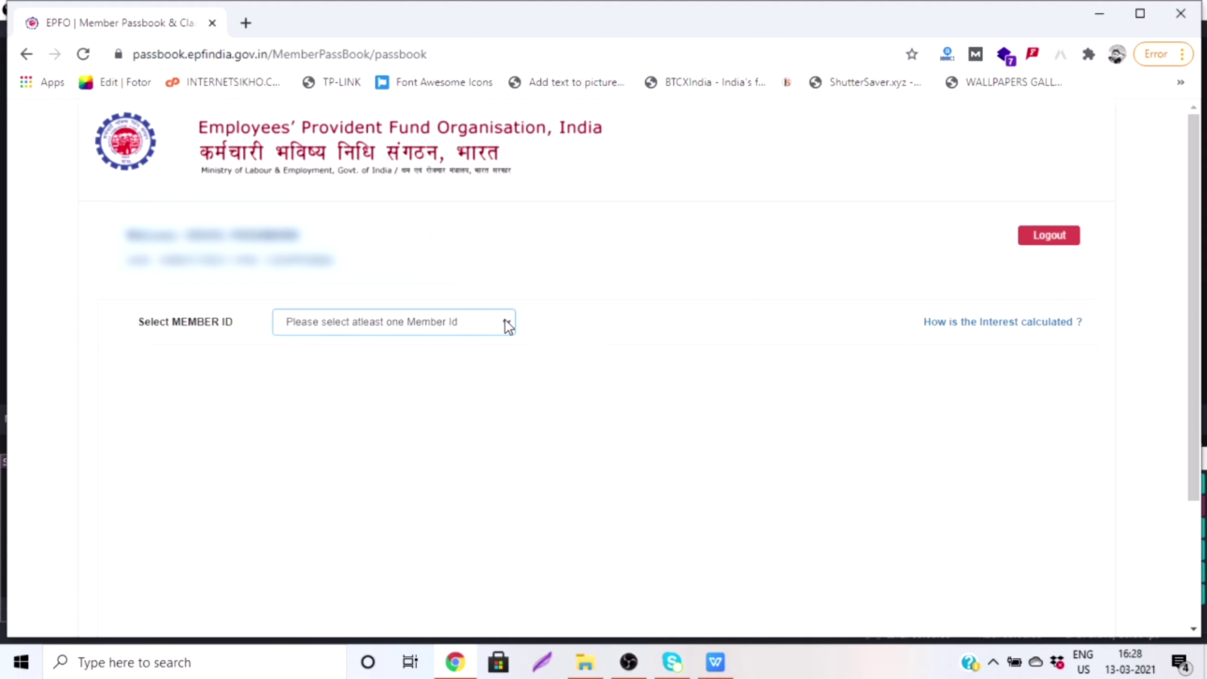
click(507, 325)
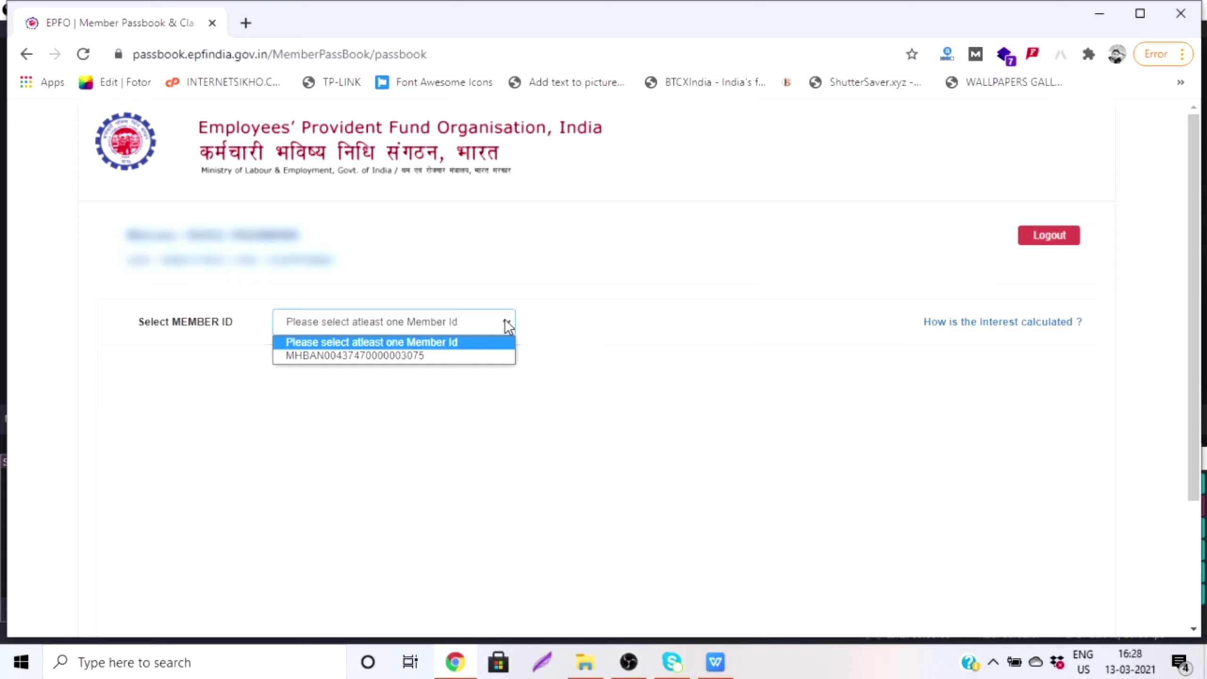
click(430, 356)
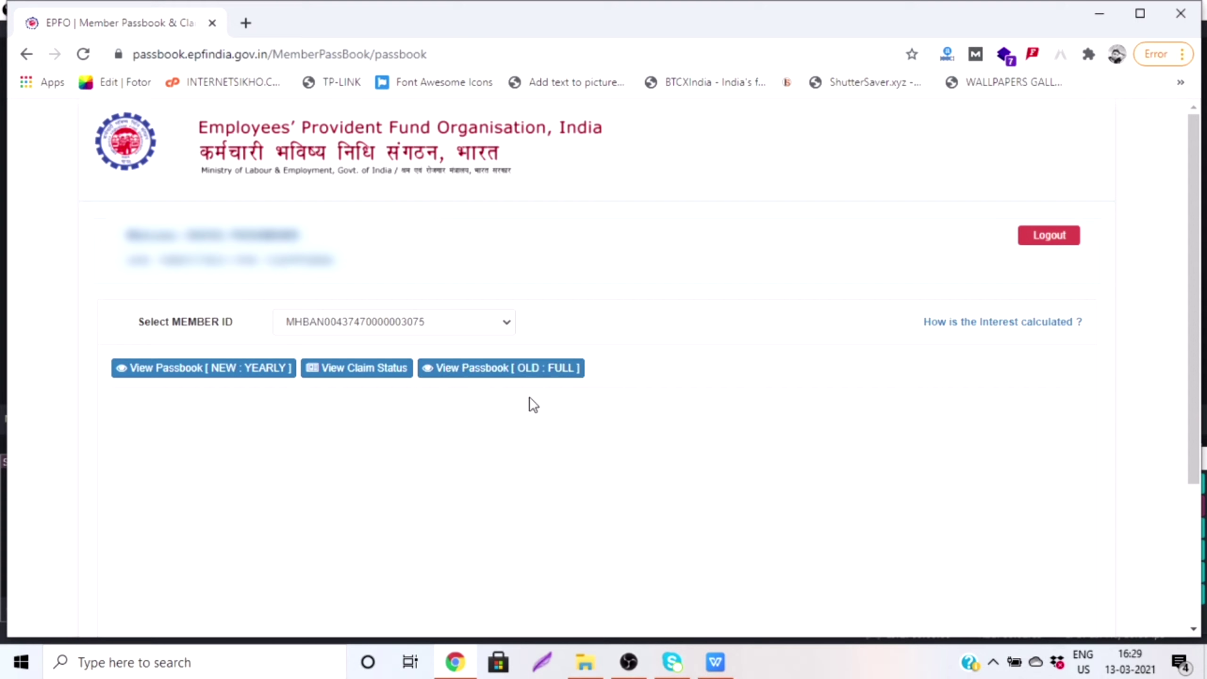
click(542, 375)
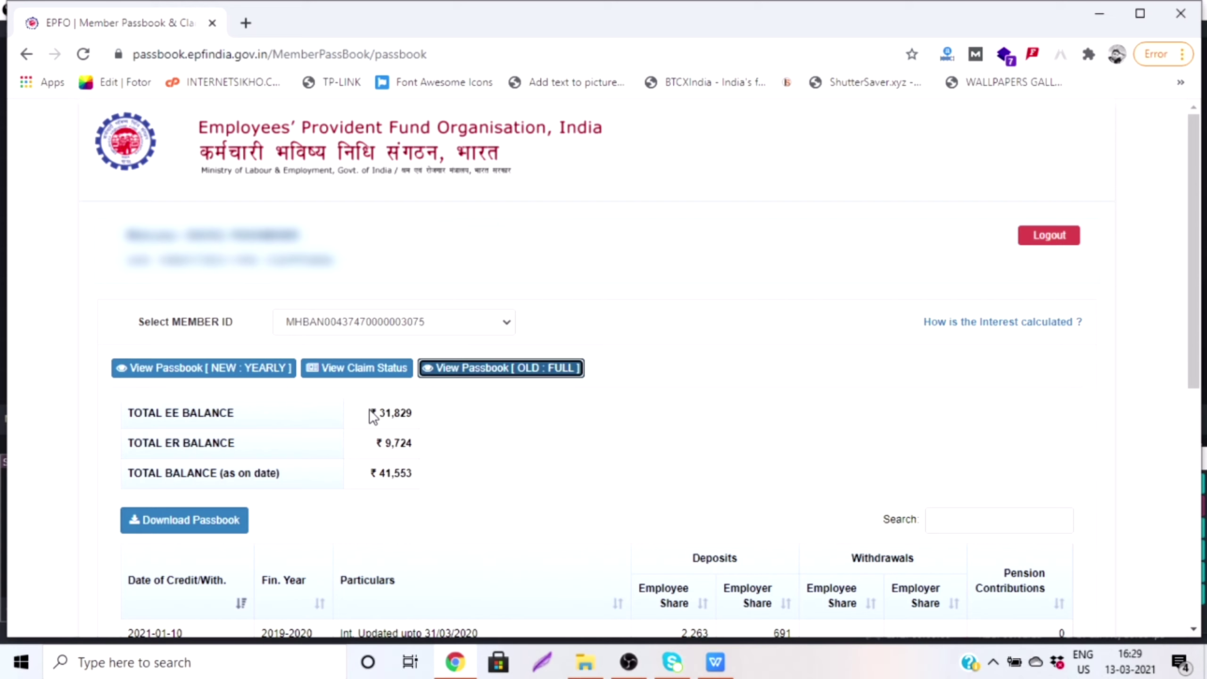
drag(380, 413, 419, 415)
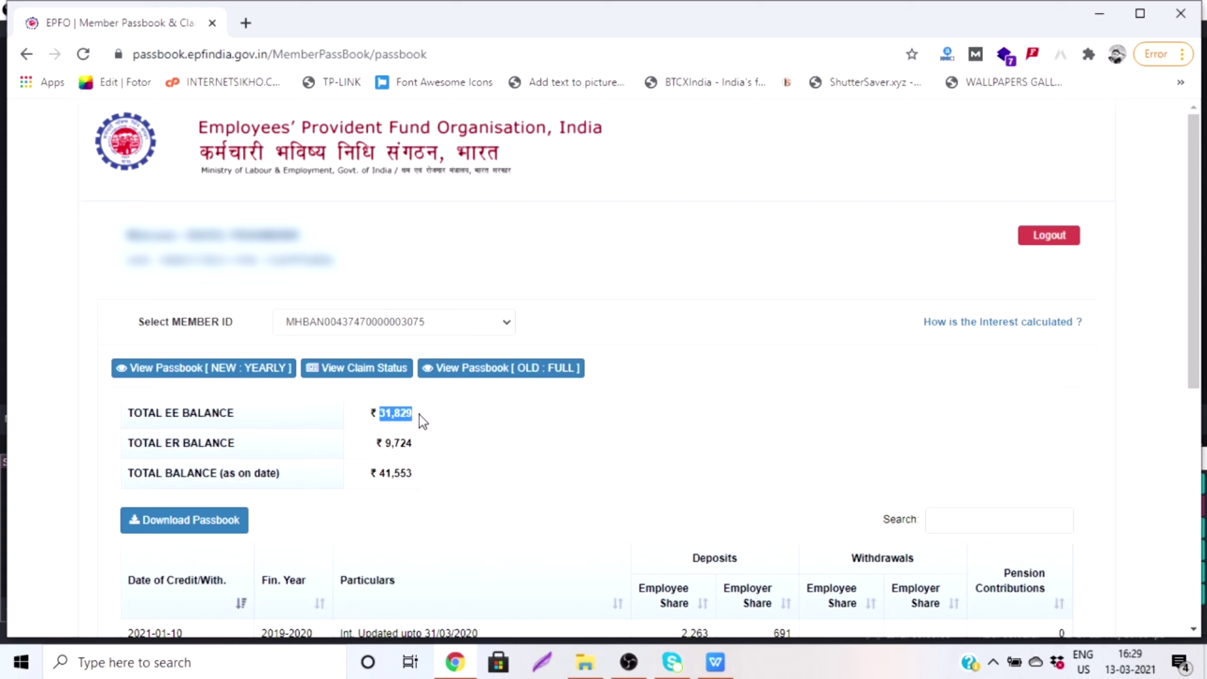
click(389, 440)
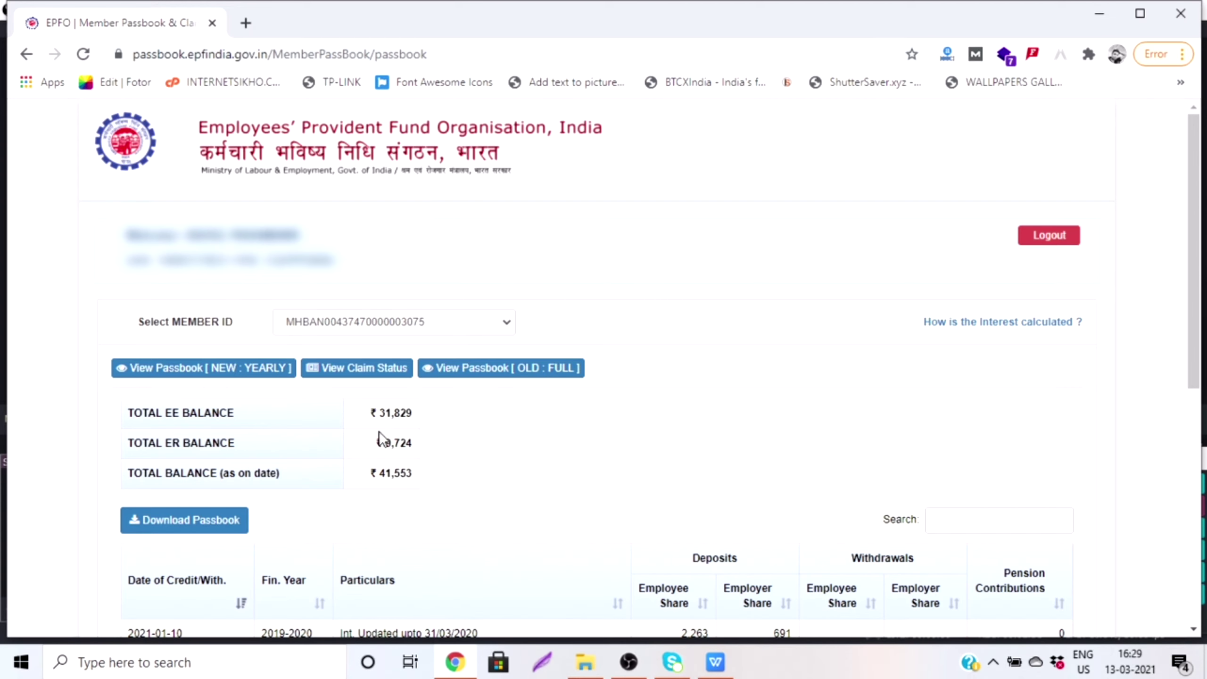
drag(382, 430, 412, 490)
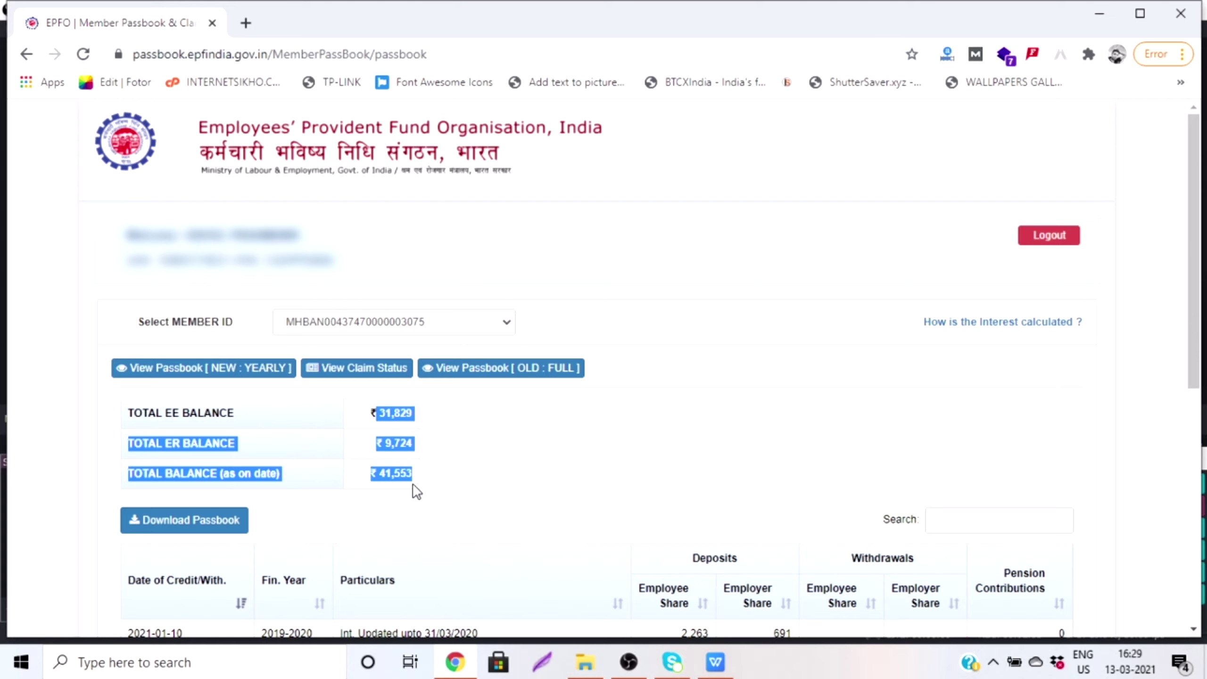
click(412, 490)
drag(383, 443, 418, 489)
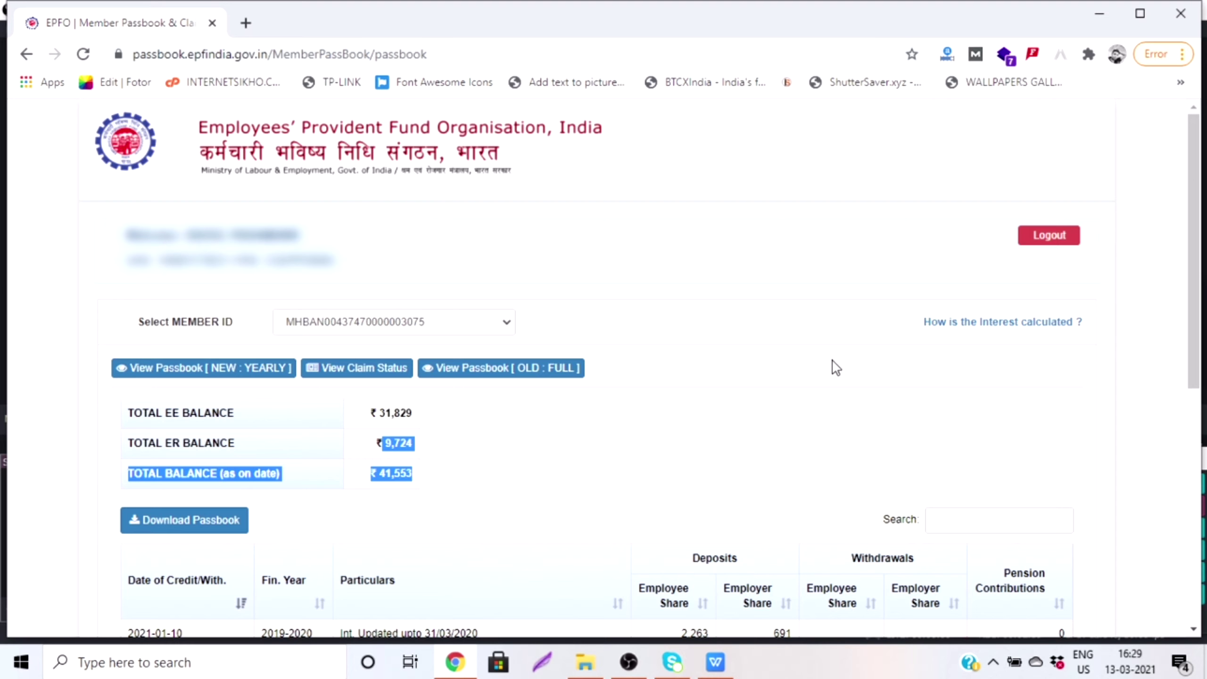
click(776, 435)
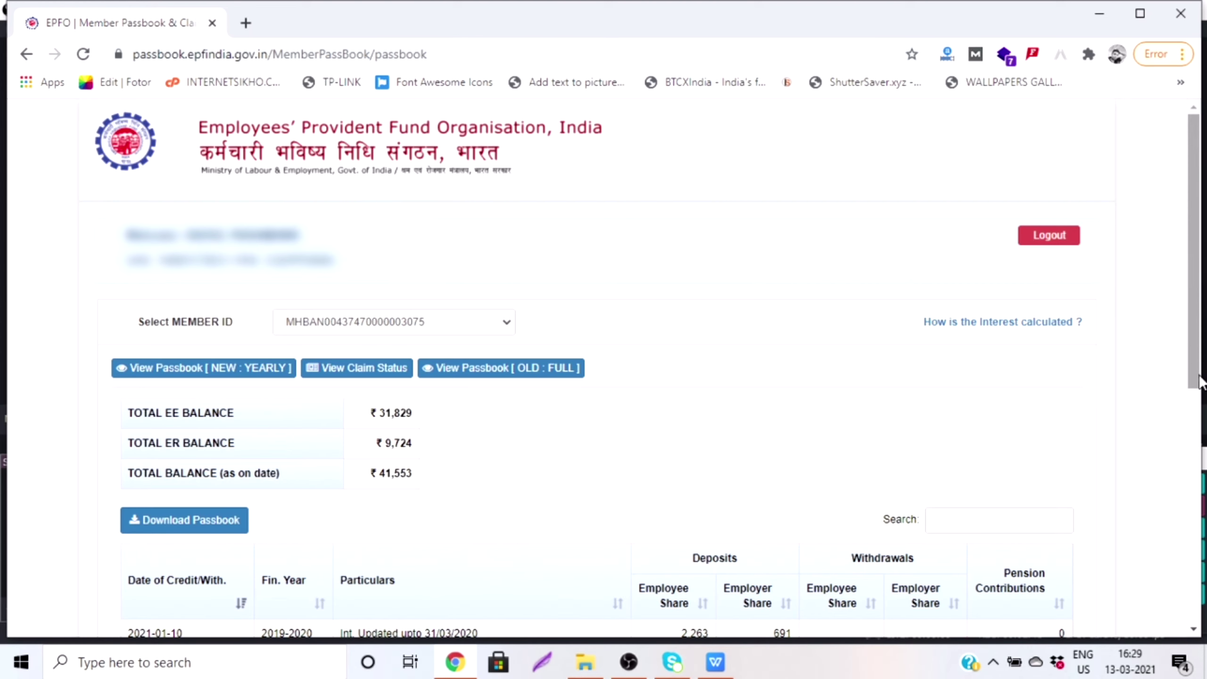
scroll(1197, 375, down, 5)
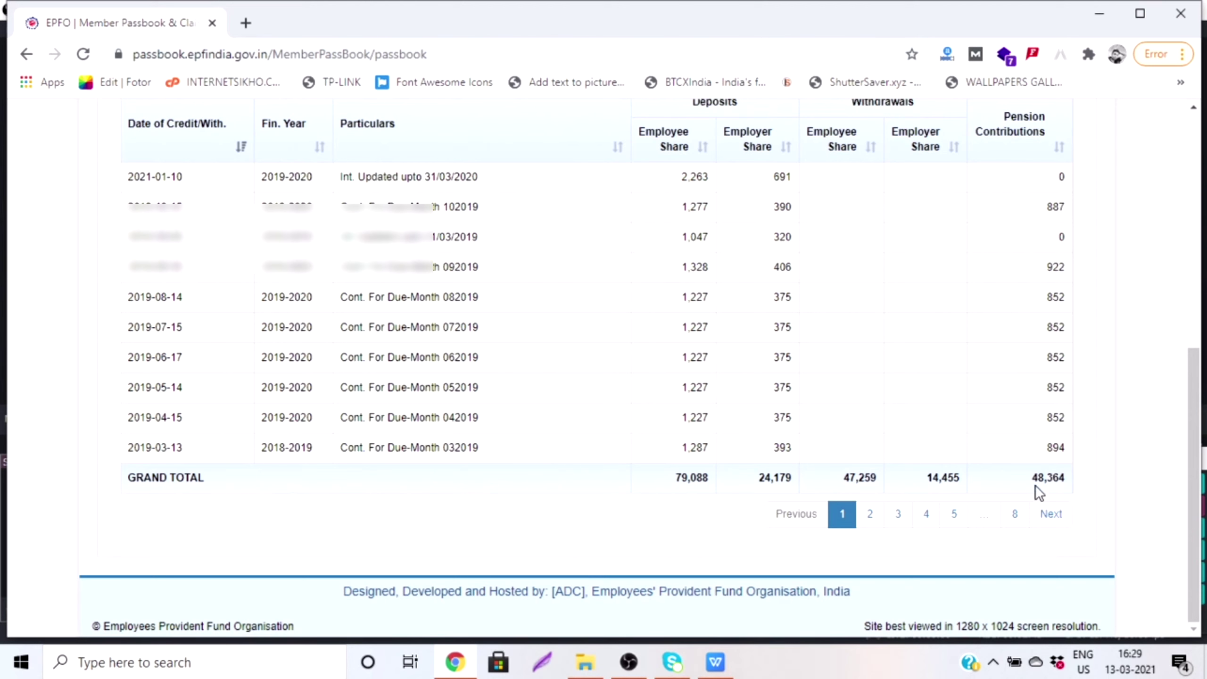
drag(1035, 481, 1068, 486)
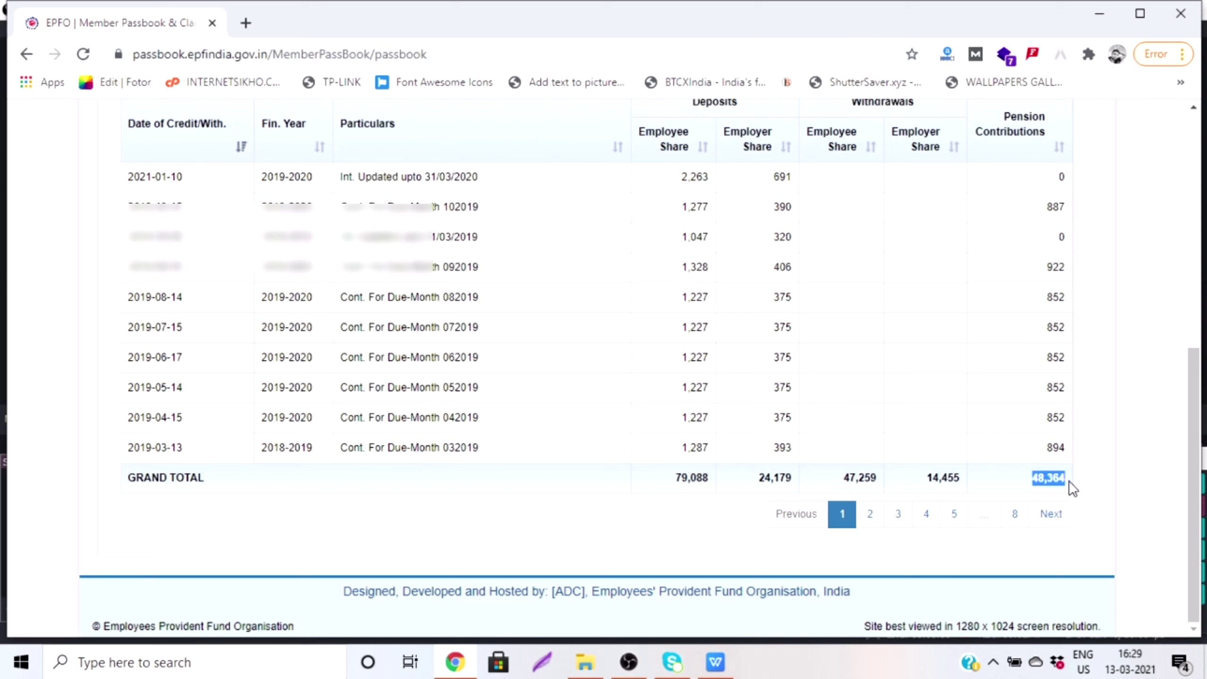
drag(1193, 409, 1184, 157)
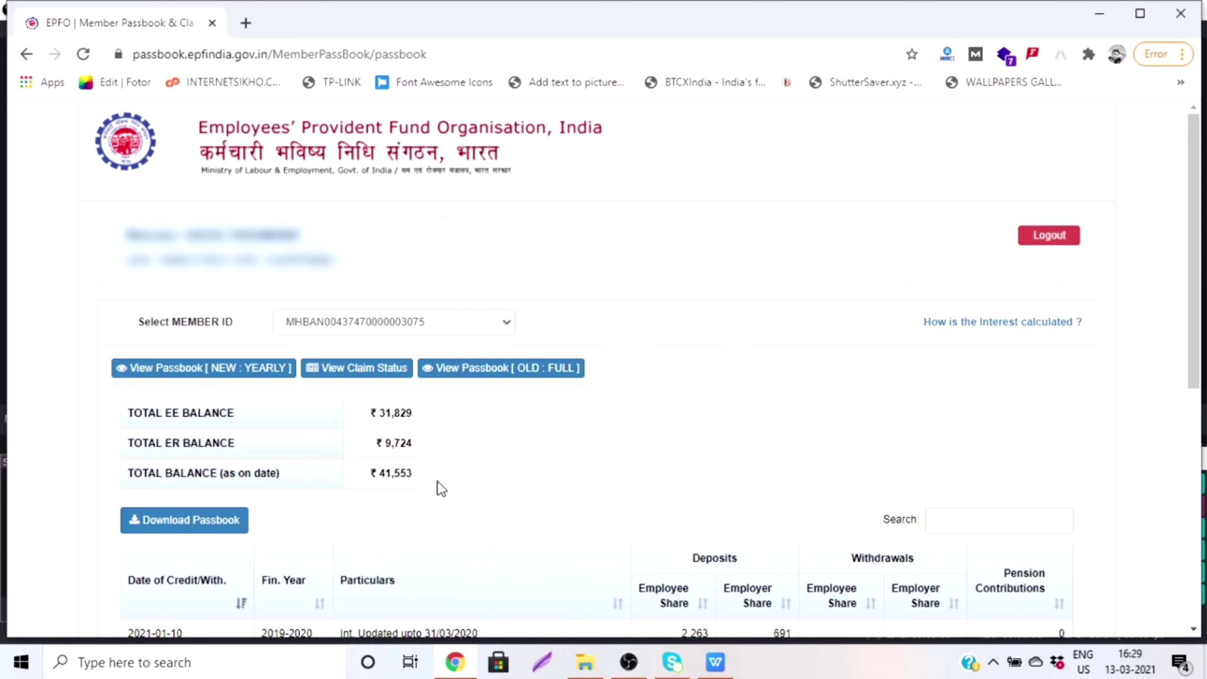
Step: Load the yearly passbook for financial year 2018-2019 and scroll to the interest row
click(213, 376)
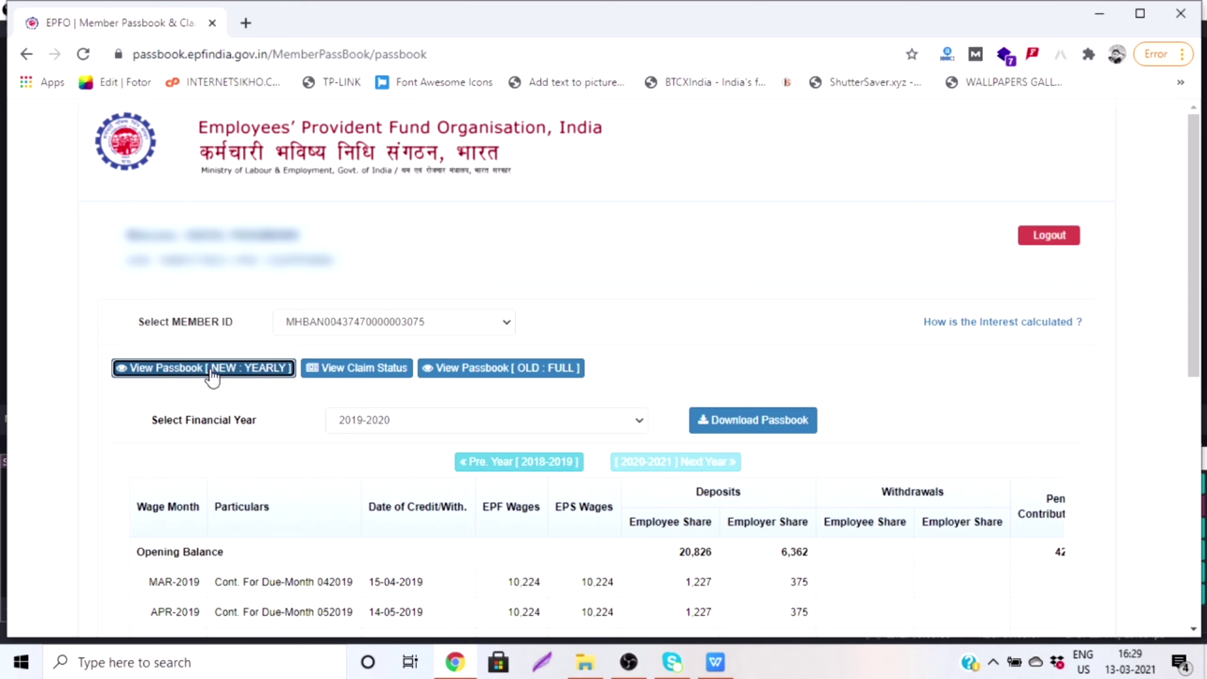
click(211, 375)
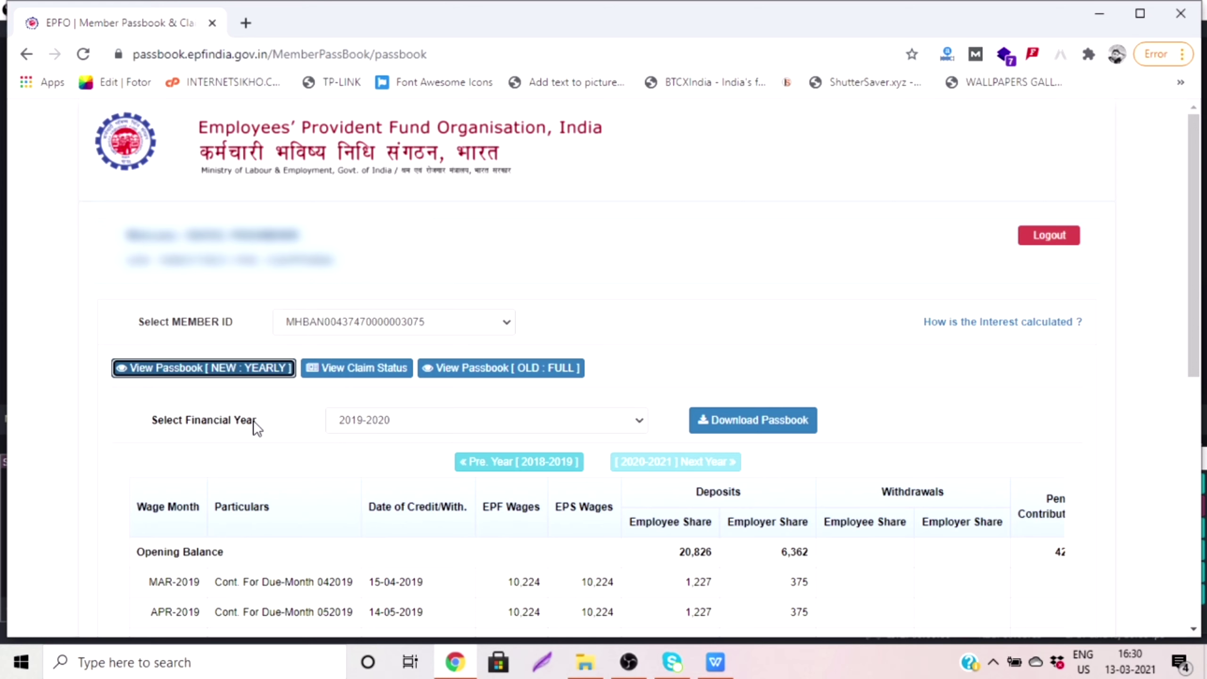
click(637, 420)
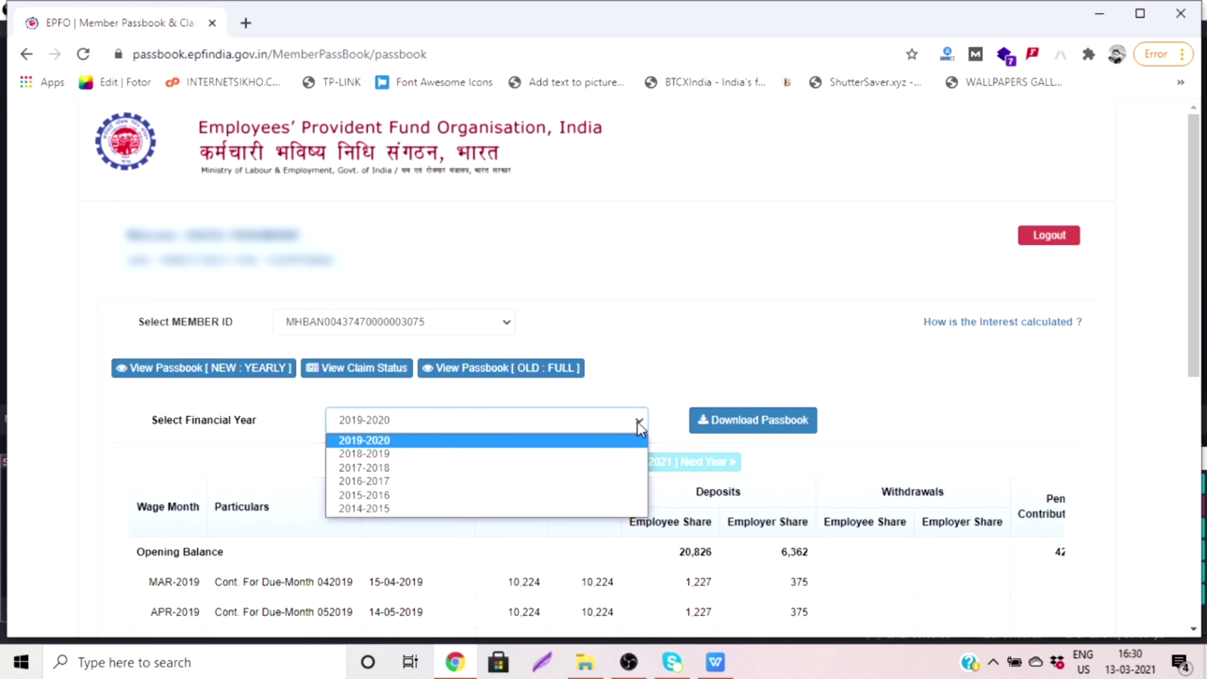
click(411, 454)
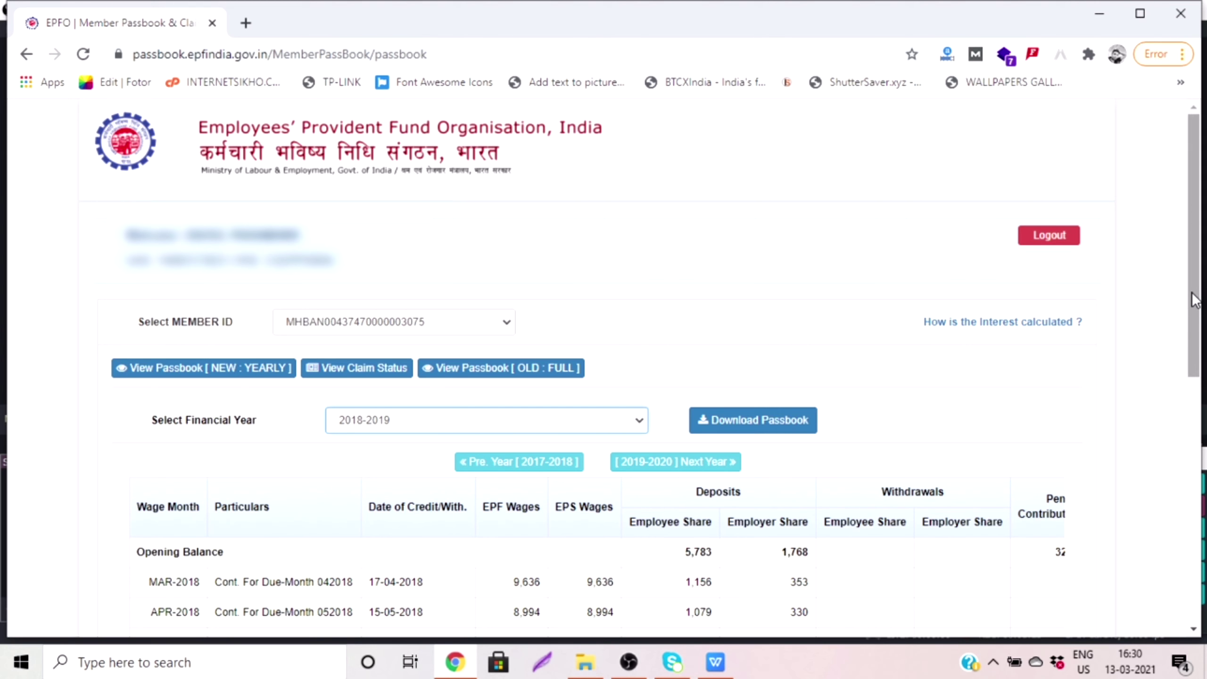
scroll(1190, 291, down, 6)
scroll(1195, 525, down, 3)
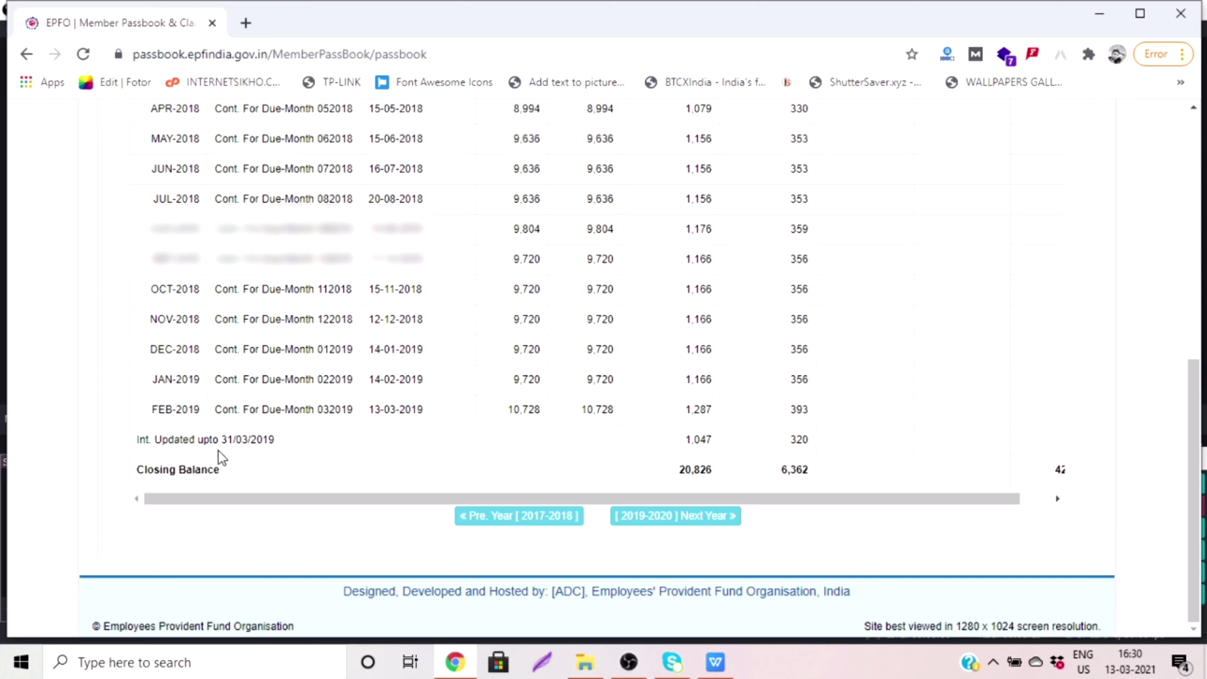
Step: Highlight the 31/03/2019 interest date and the 1,047 employee interest credit
drag(224, 442, 297, 445)
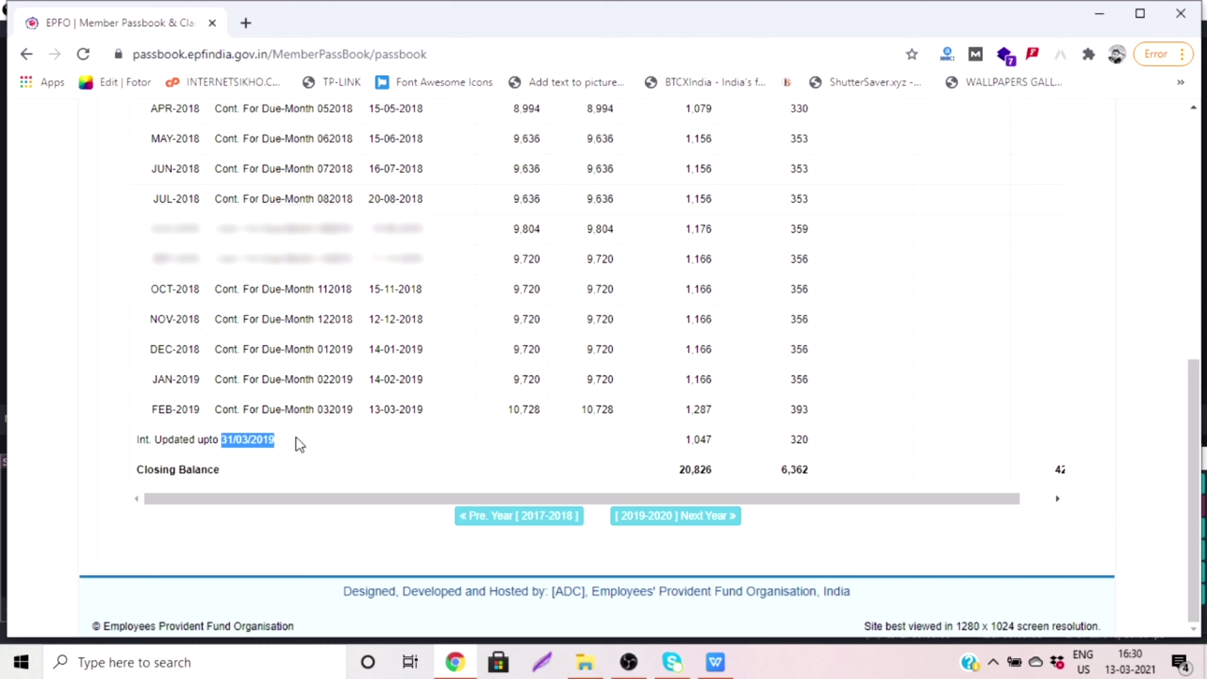
click(684, 444)
drag(683, 443, 714, 443)
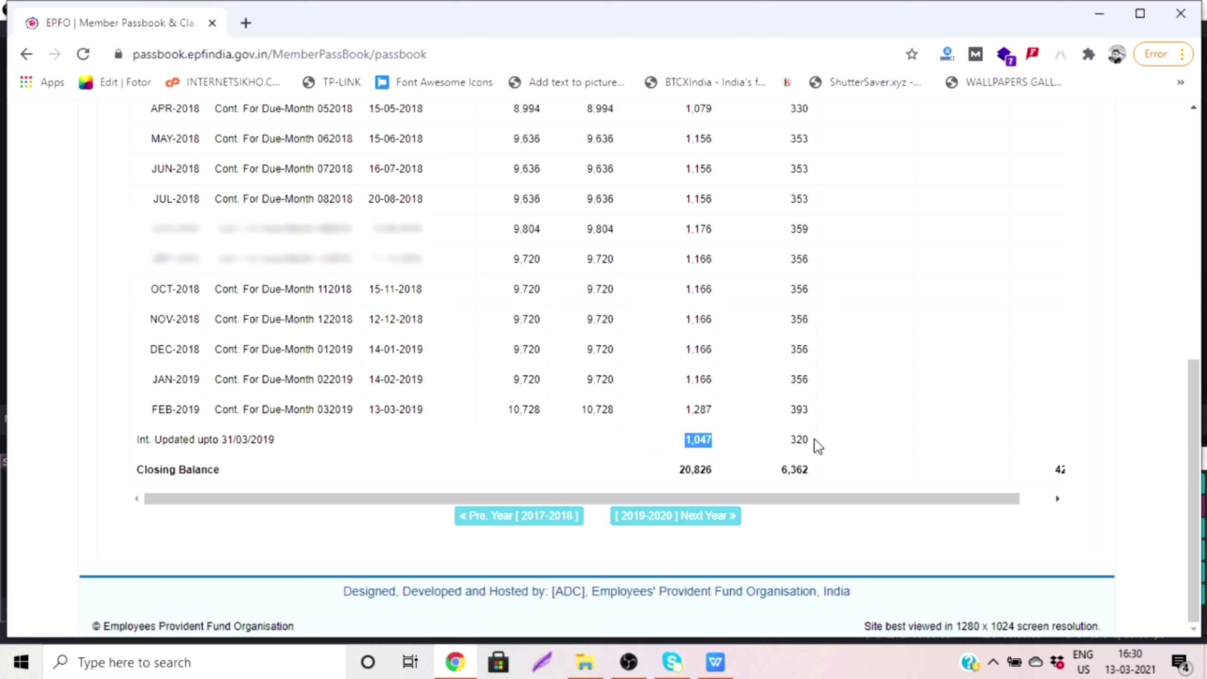
click(796, 440)
click(1199, 258)
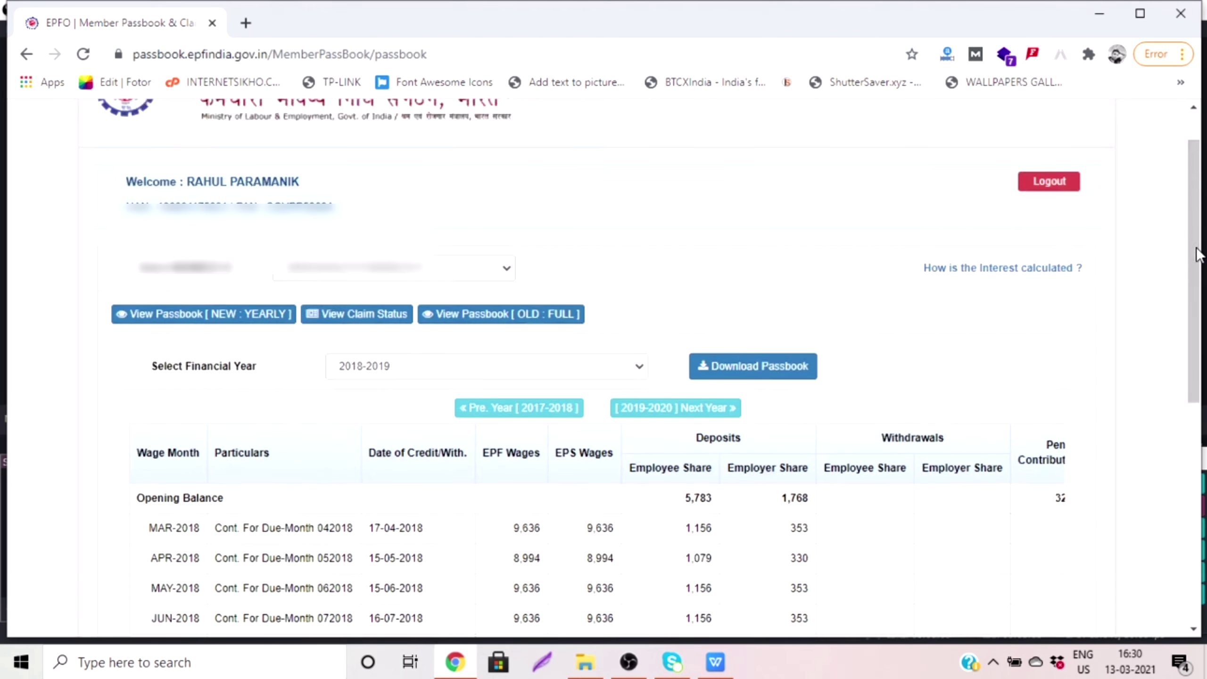